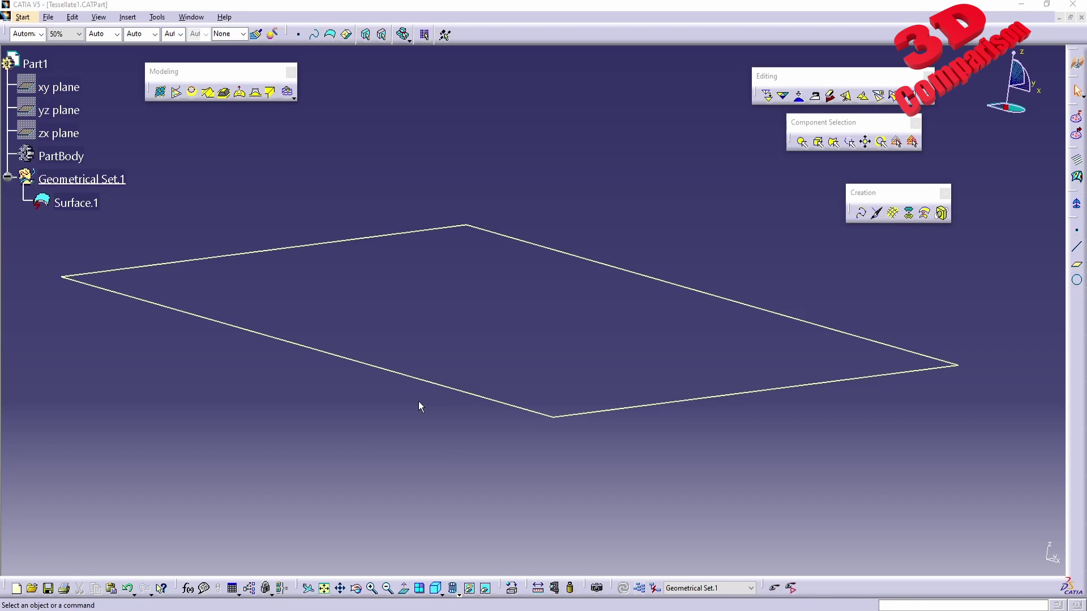
# Step: Orbit and shift the view to inspect Surface.1's outline from several angles
pyautogui.click(439, 313)
pyautogui.moveTo(478, 291); pyautogui.dragTo(475, 342, button='middle')
pyautogui.click(1013, 151)
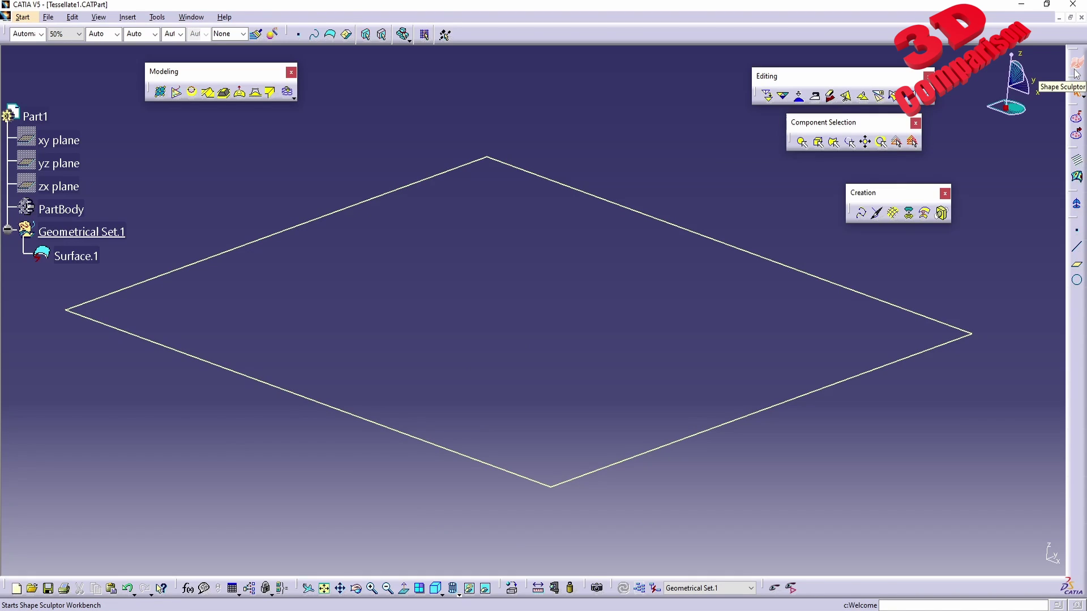
pyautogui.click(738, 281)
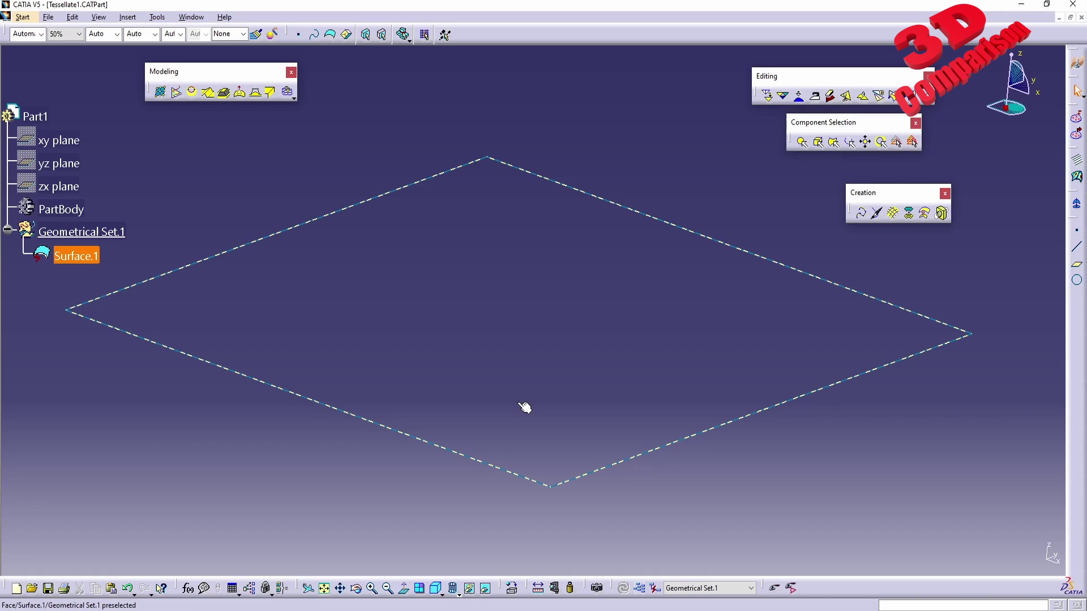
pyautogui.moveTo(525, 410); pyautogui.dragTo(527, 396, button='middle')
pyautogui.click(818, 311)
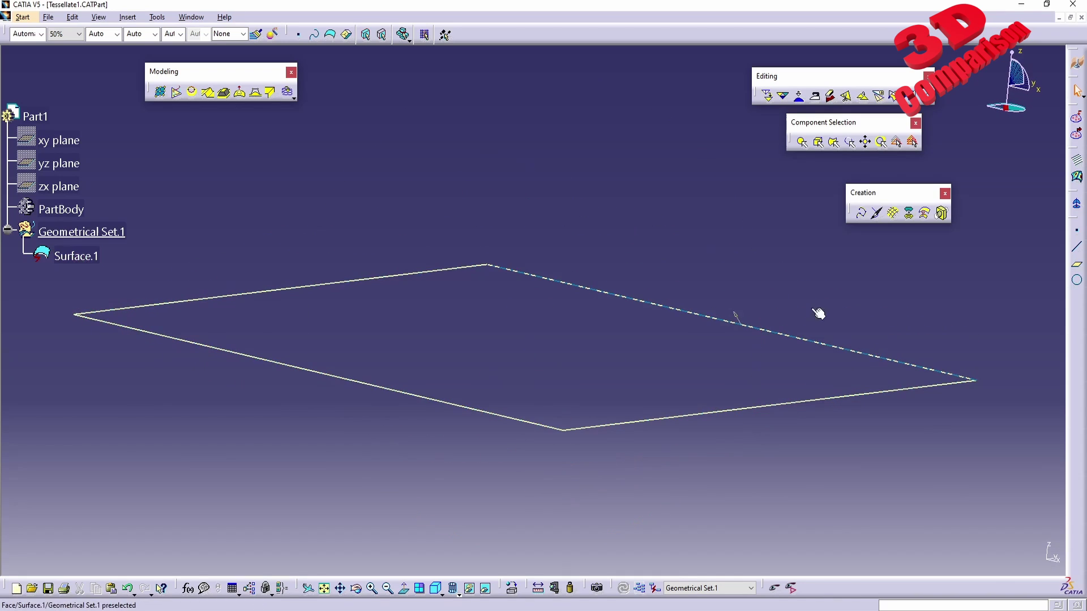
pyautogui.moveTo(961, 149); pyautogui.dragTo(1059, 47)
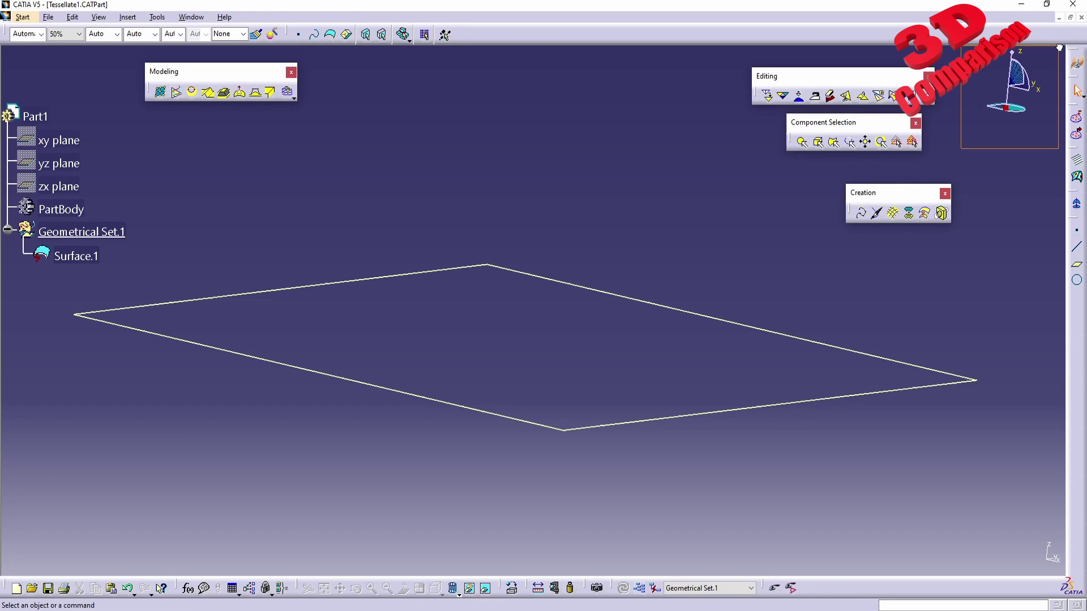
pyautogui.moveTo(1059, 48); pyautogui.dragTo(1059, 48)
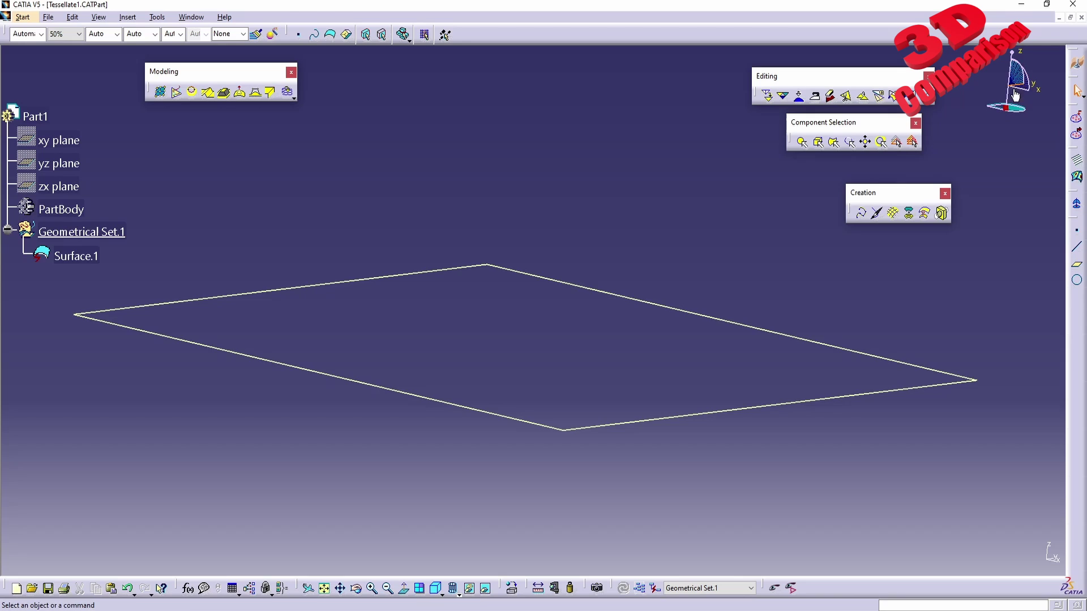
pyautogui.moveTo(750, 306); pyautogui.dragTo(512, 331, button='middle')
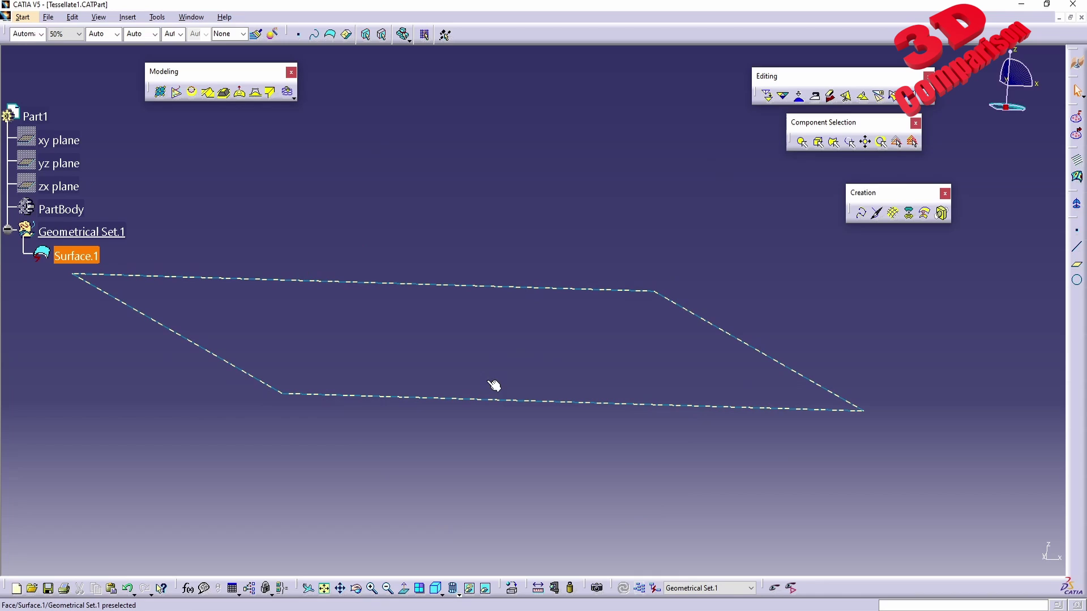
pyautogui.moveTo(442, 361); pyautogui.dragTo(467, 362, button='middle')
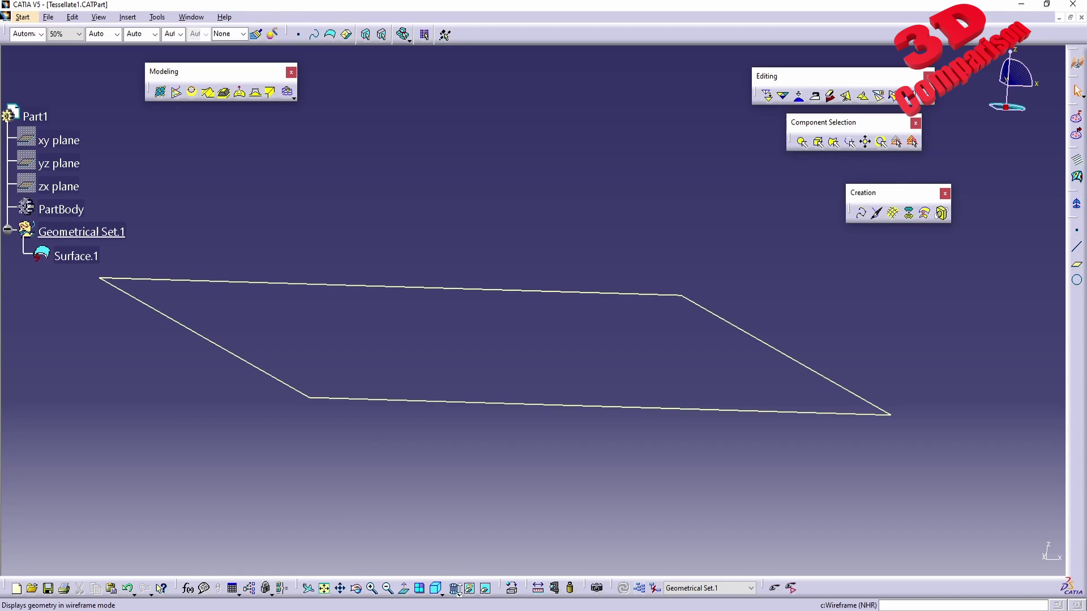
# Step: Switch the display to Shading with Edges and rotate to see the dome
pyautogui.click(458, 594)
pyautogui.click(474, 521)
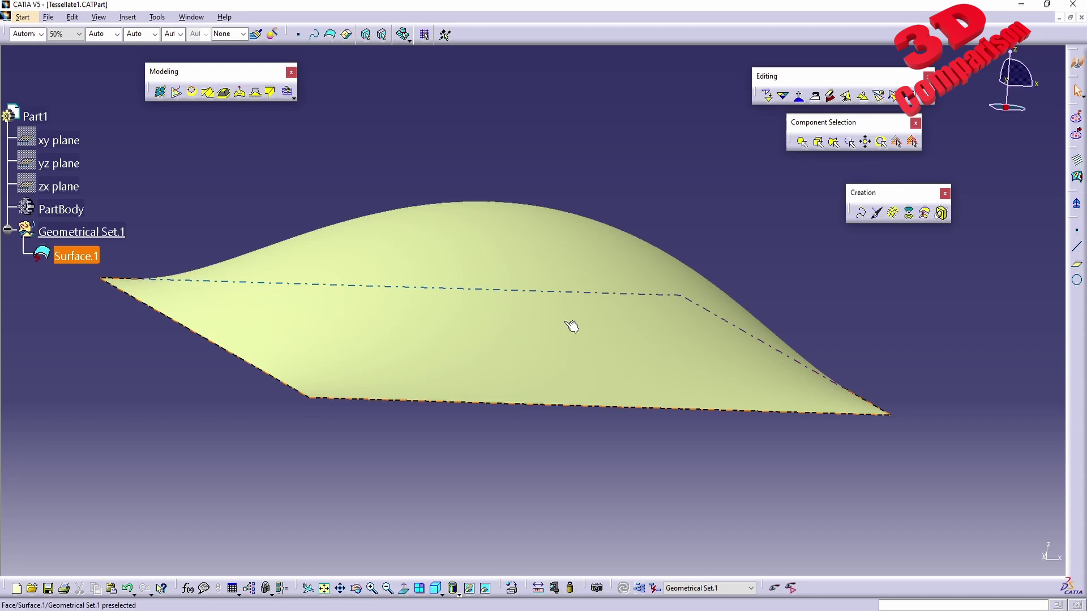
pyautogui.moveTo(570, 327); pyautogui.dragTo(357, 325, button='middle')
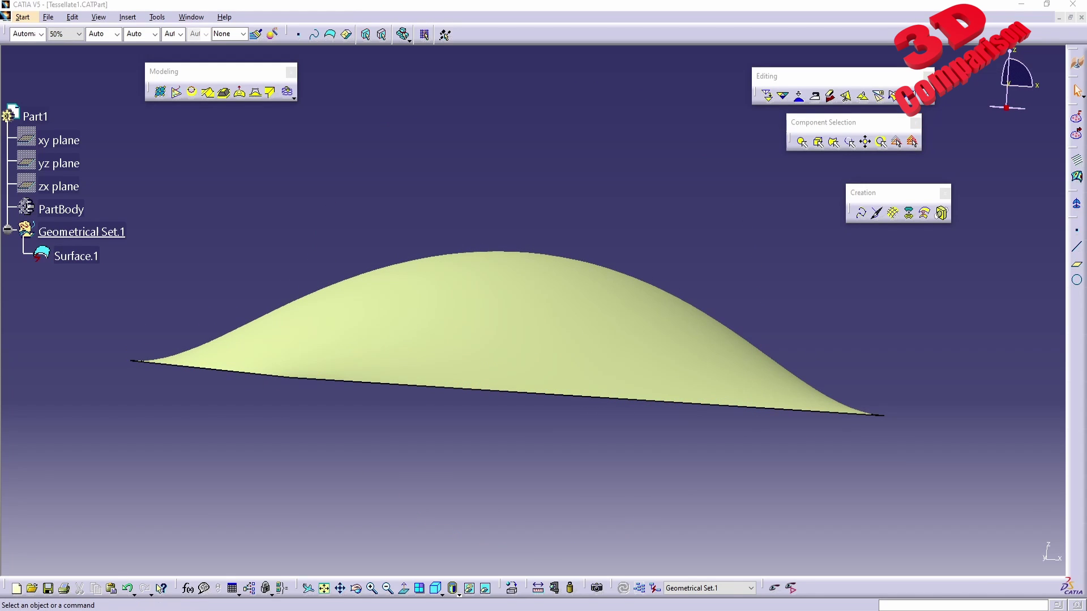
pyautogui.moveTo(550, 306); pyautogui.dragTo(563, 412, button='middle')
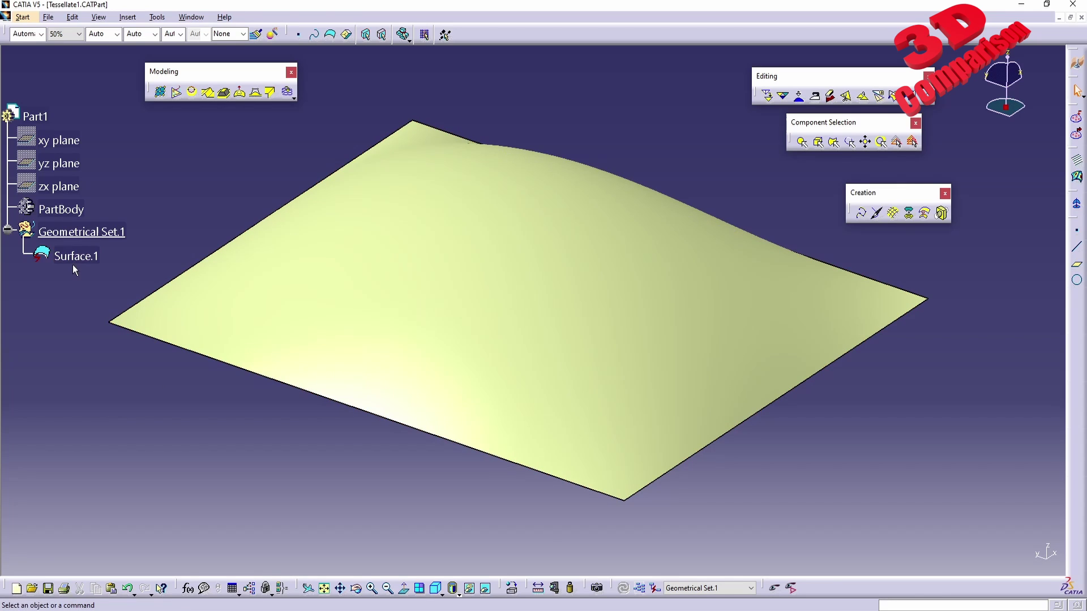
# Step: Tessellate Surface.1 with a 1mm step and preview the mesh
pyautogui.click(908, 212)
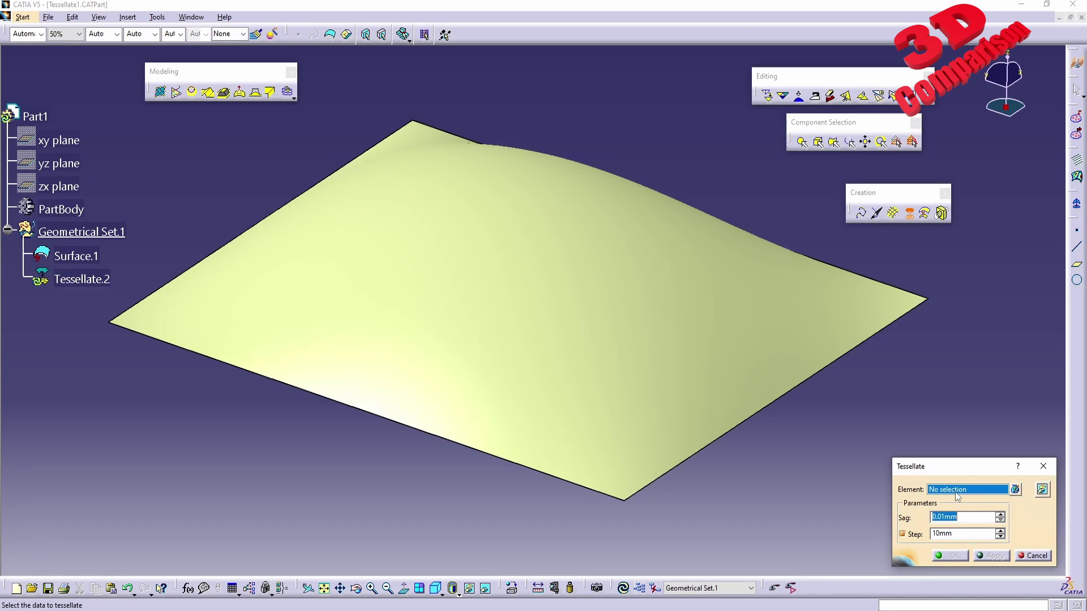
pyautogui.click(609, 369)
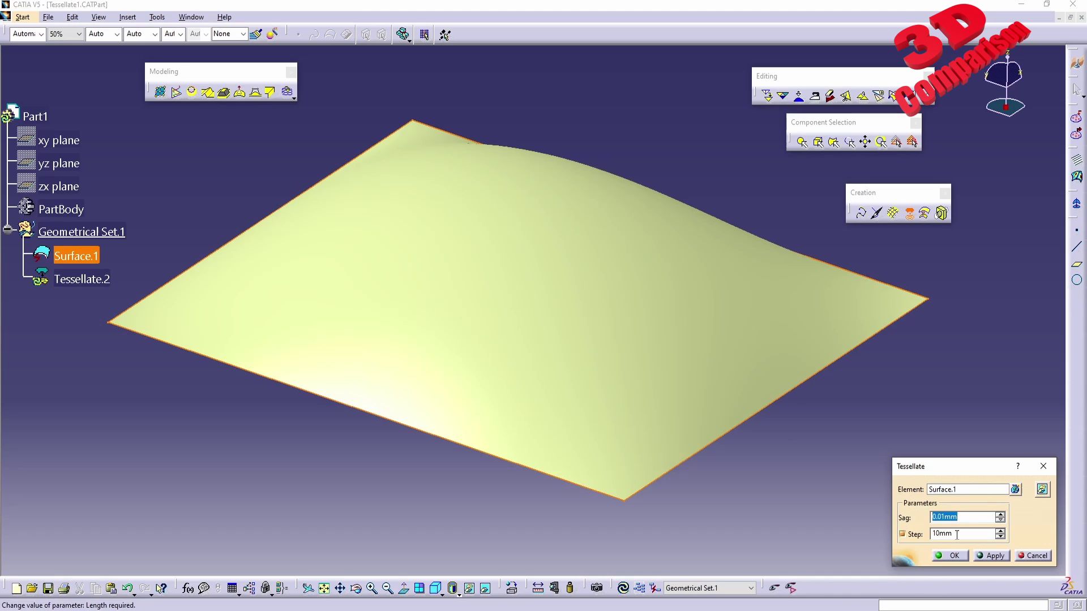
pyautogui.press('Tab')
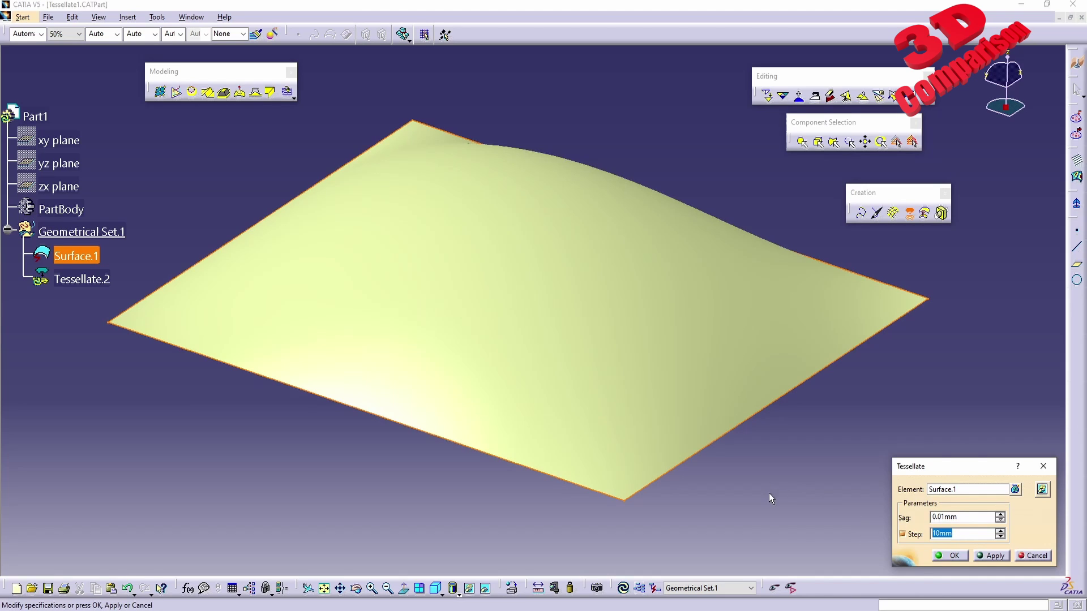
pyautogui.write('1mm')
pyautogui.click(994, 556)
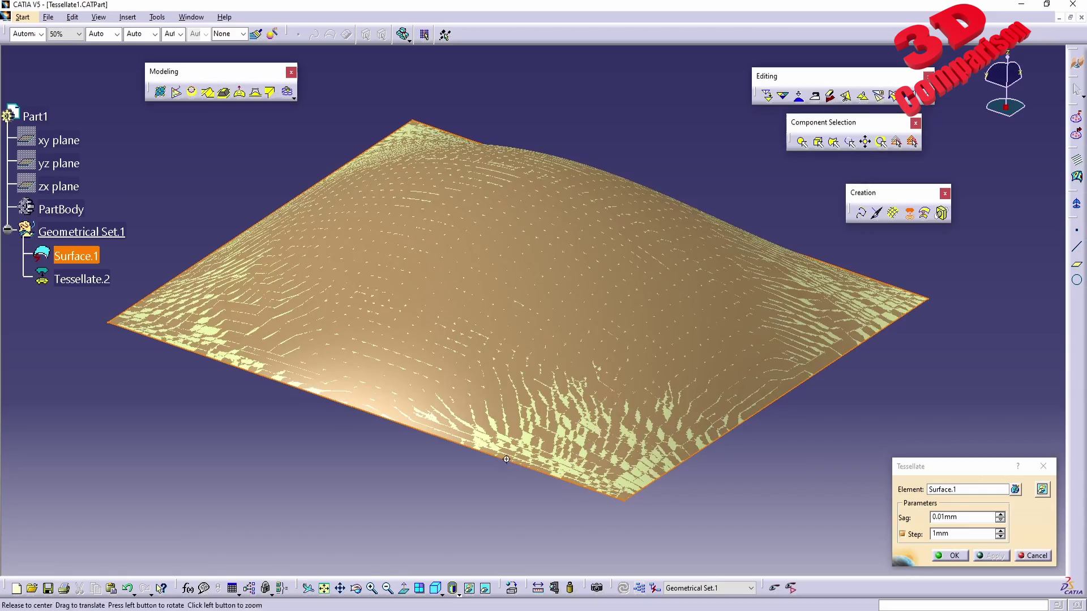
# Step: Orbit around the mesh preview, then confirm it as Tessellate.2
pyautogui.moveTo(585, 424); pyautogui.dragTo(735, 359, button='middle')
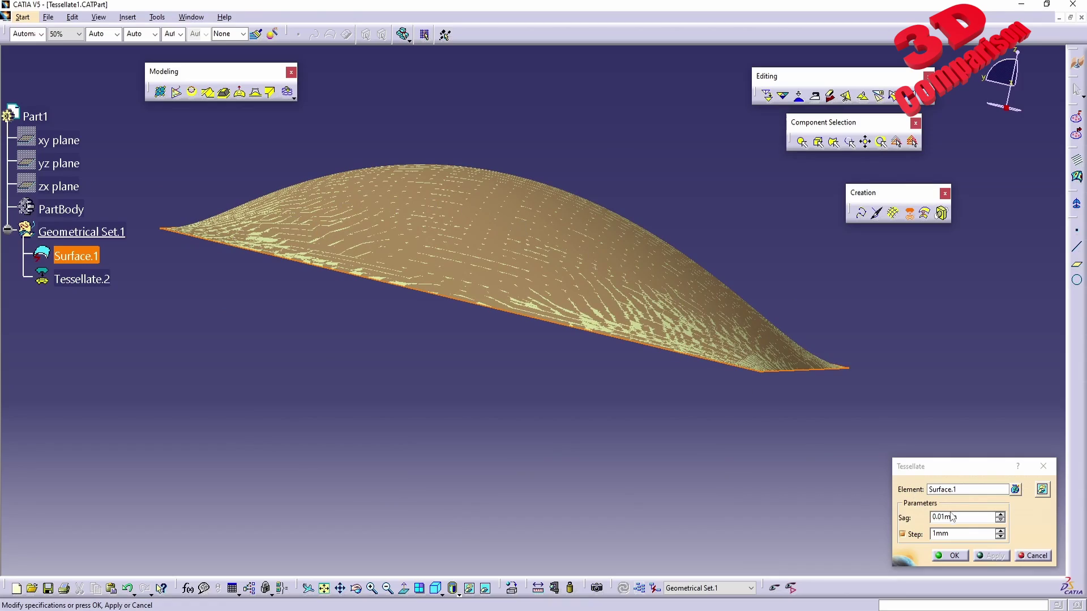
pyautogui.moveTo(752, 366); pyautogui.dragTo(550, 255, button='middle')
pyautogui.moveTo(476, 215); pyautogui.dragTo(619, 324, button='middle')
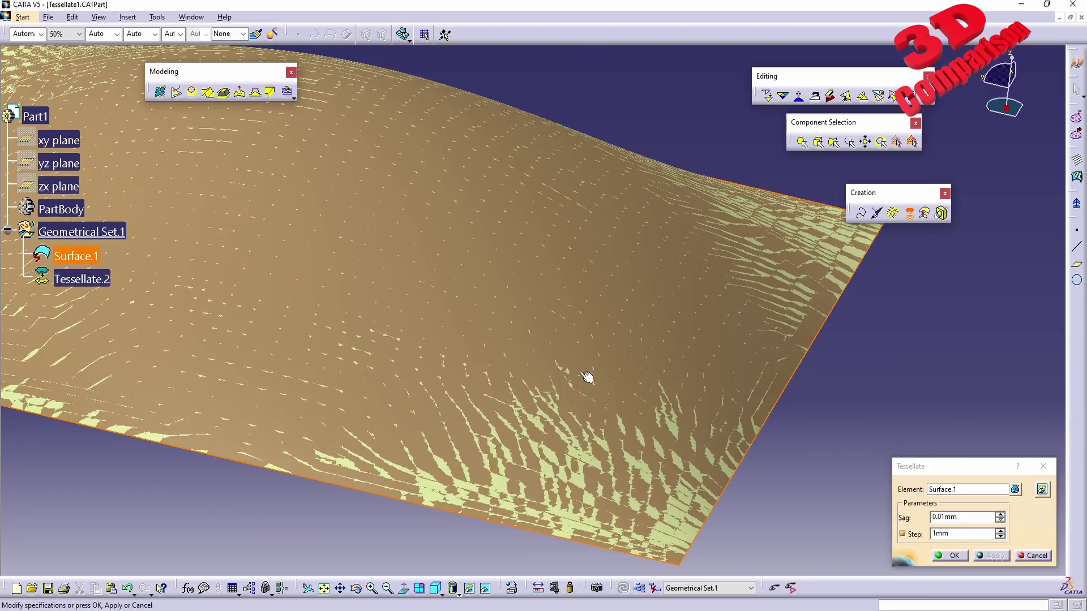
pyautogui.moveTo(549, 422); pyautogui.dragTo(600, 419, button='middle')
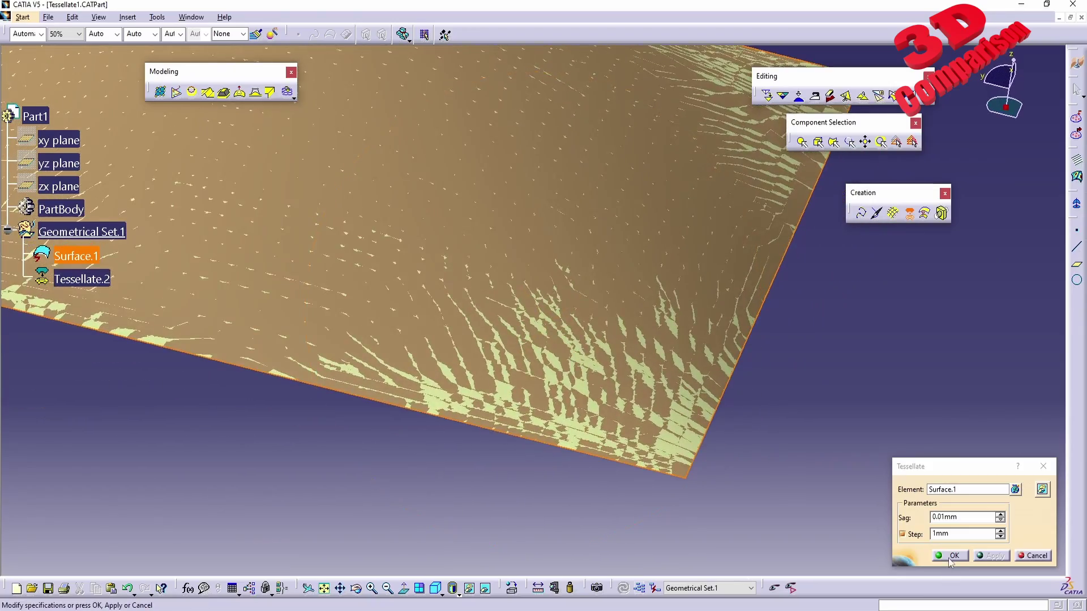
pyautogui.click(951, 556)
pyautogui.click(882, 468)
# Step: View Tessellate.2 as a wireframe mesh, then return to shading with edges without smooth edges
pyautogui.click(458, 593)
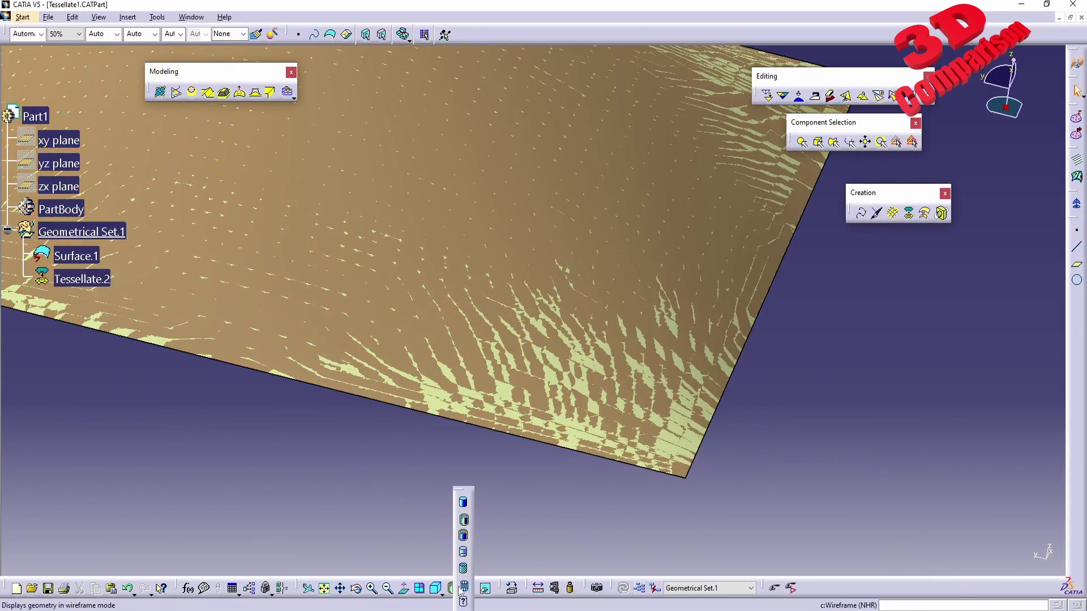
pyautogui.click(463, 588)
pyautogui.moveTo(470, 351); pyautogui.dragTo(461, 272, button='middle')
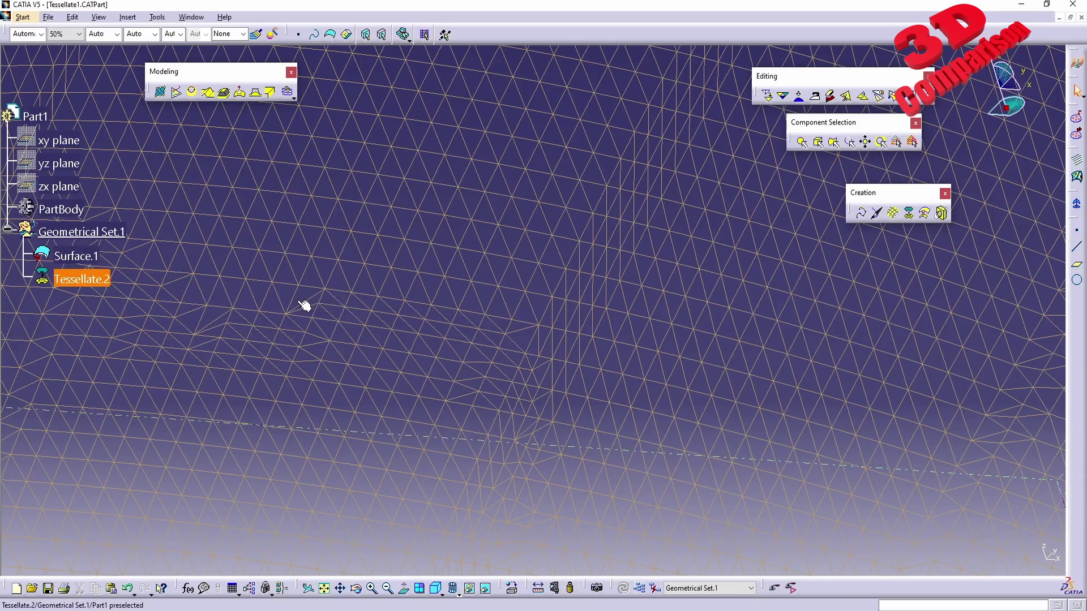
pyautogui.moveTo(255, 317); pyautogui.dragTo(403, 359, button='middle')
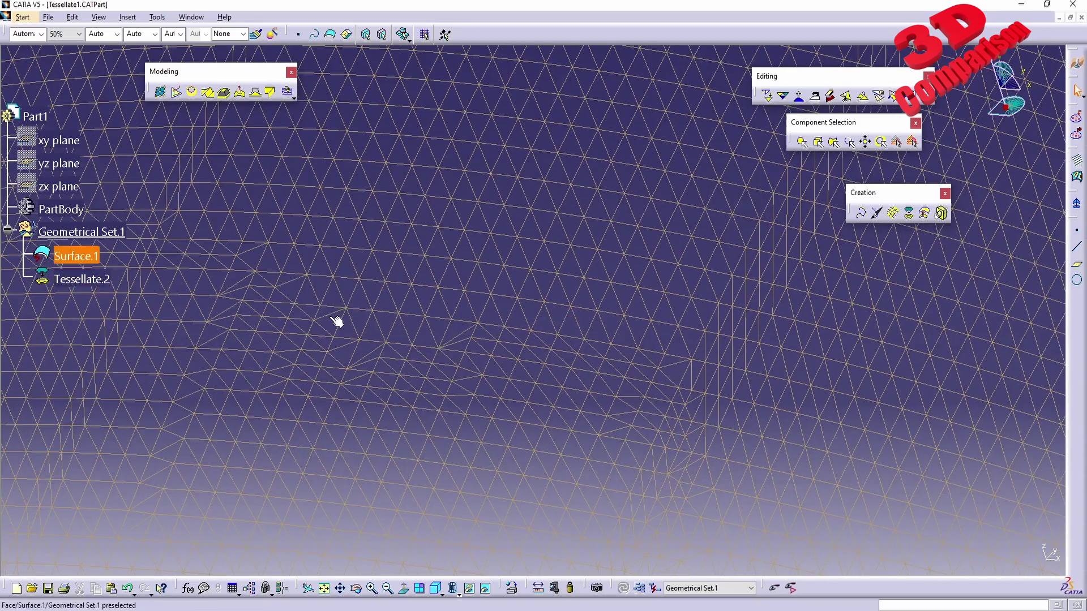
pyautogui.moveTo(337, 320)
pyautogui.mouseDown(button='middle')
pyautogui.moveTo(411, 337)
pyautogui.moveTo(325, 306)
pyautogui.mouseUp(button='middle')
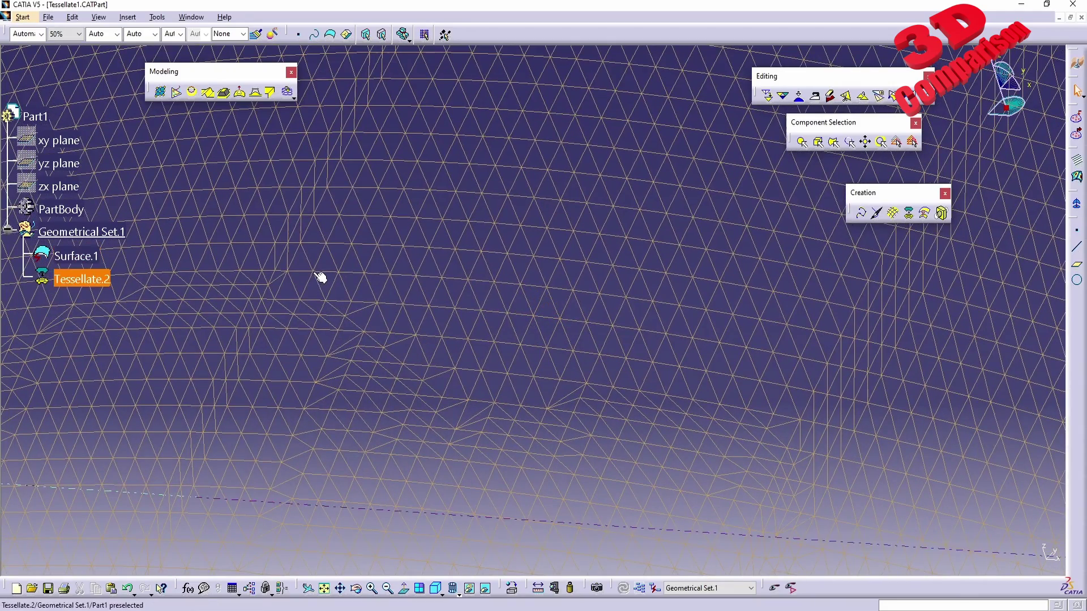
pyautogui.moveTo(391, 187); pyautogui.dragTo(453, 453, button='middle')
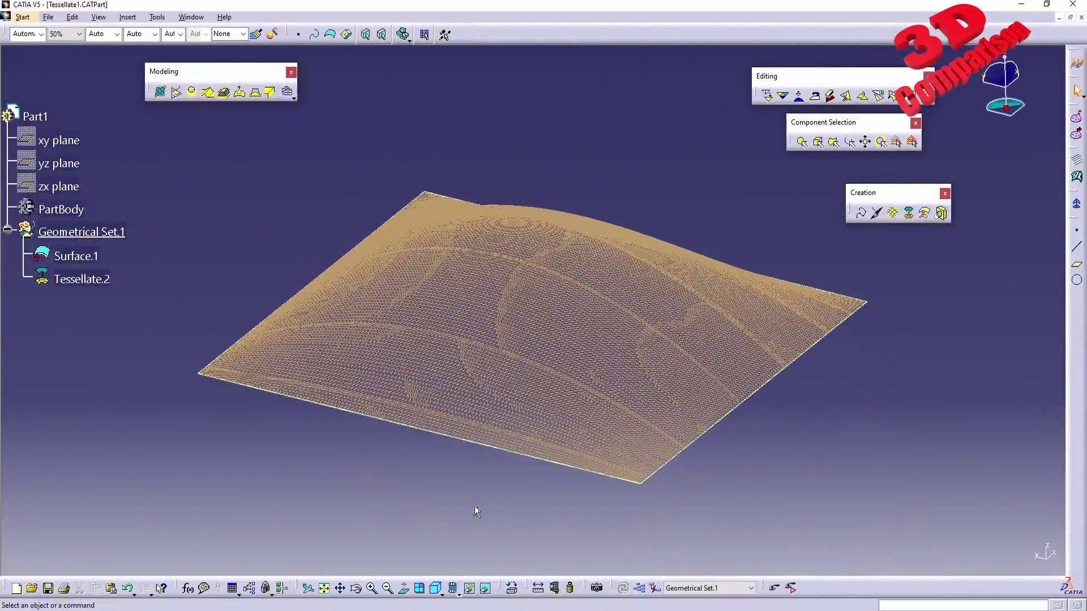
pyautogui.click(459, 594)
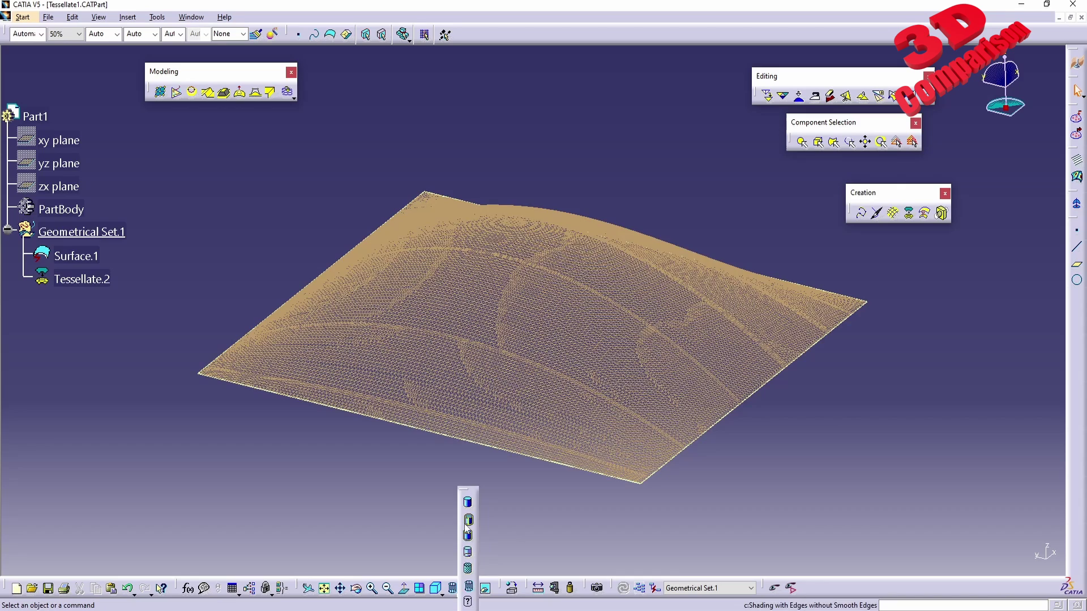
pyautogui.click(454, 490)
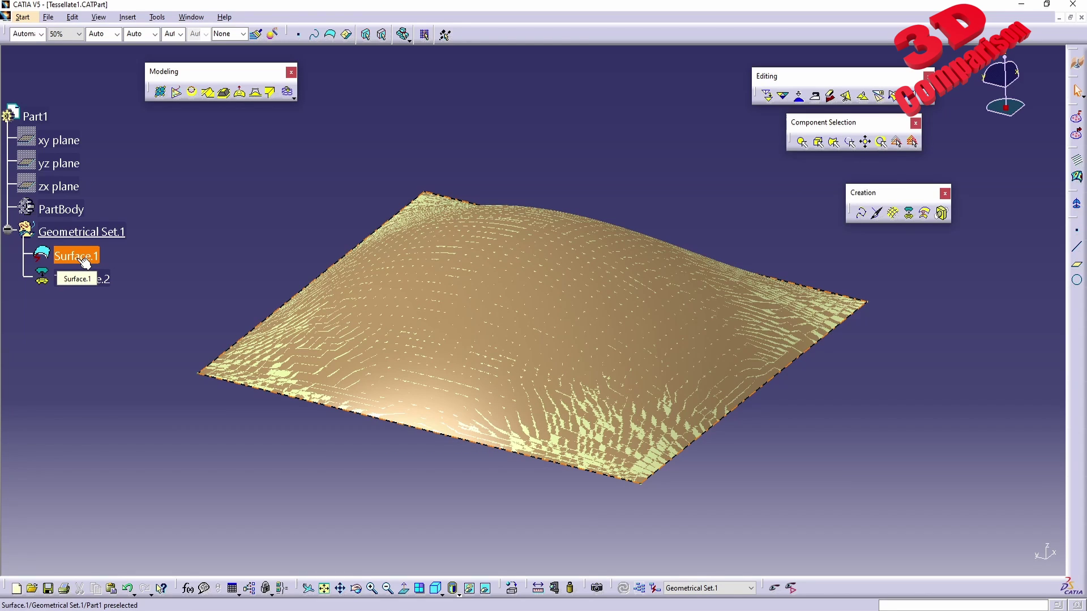
# Step: In Part Design, sketch a circle on the xy plane
pyautogui.click(22, 17)
pyautogui.moveTo(74, 44)
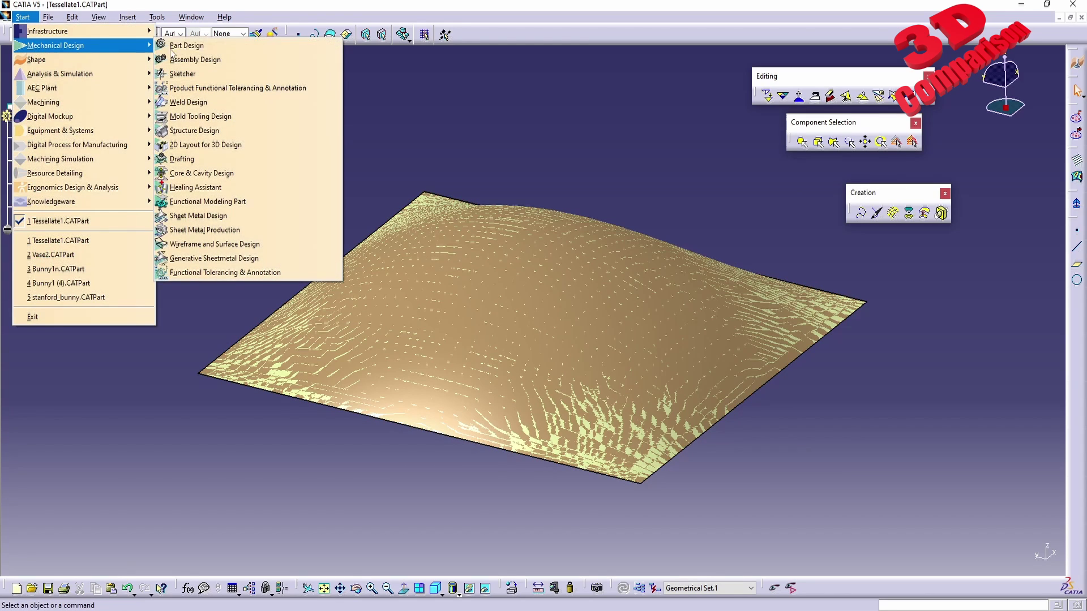
pyautogui.click(198, 44)
pyautogui.click(59, 140)
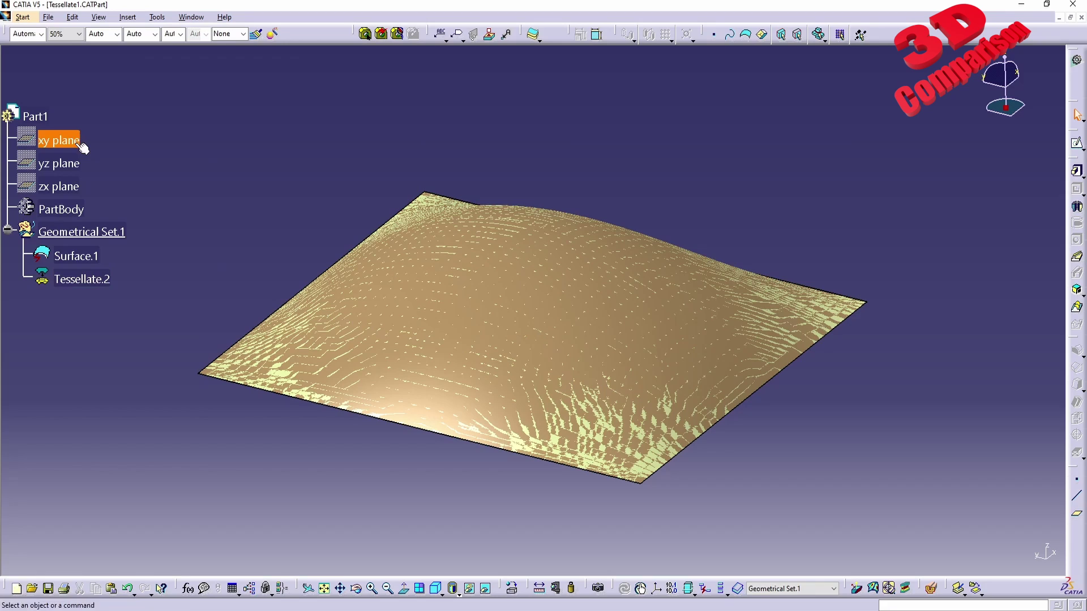
pyautogui.click(1077, 145)
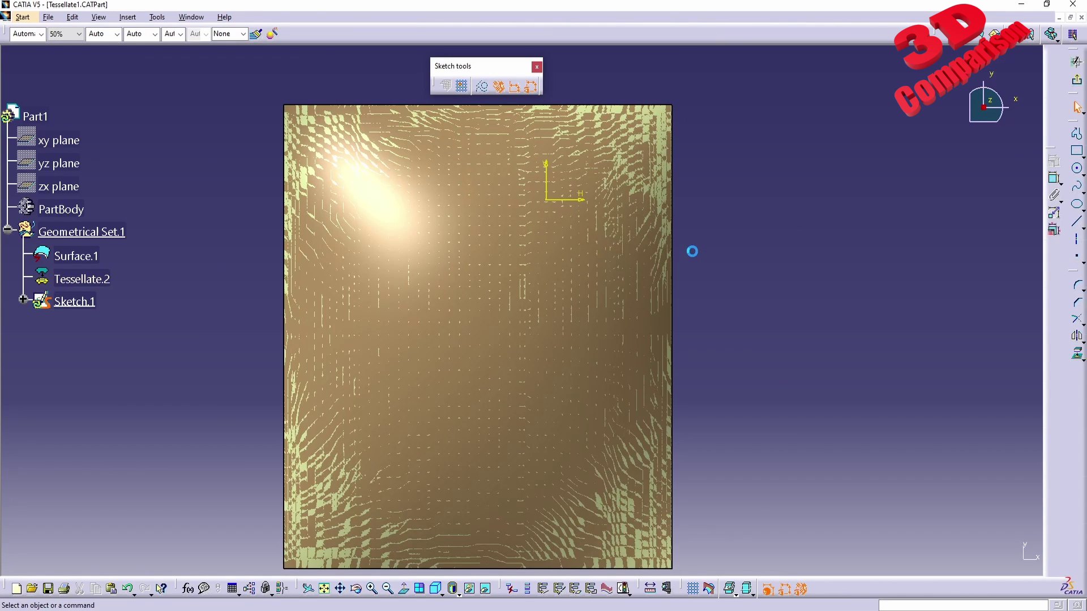
pyautogui.click(1076, 168)
pyautogui.click(780, 274)
pyautogui.click(840, 203)
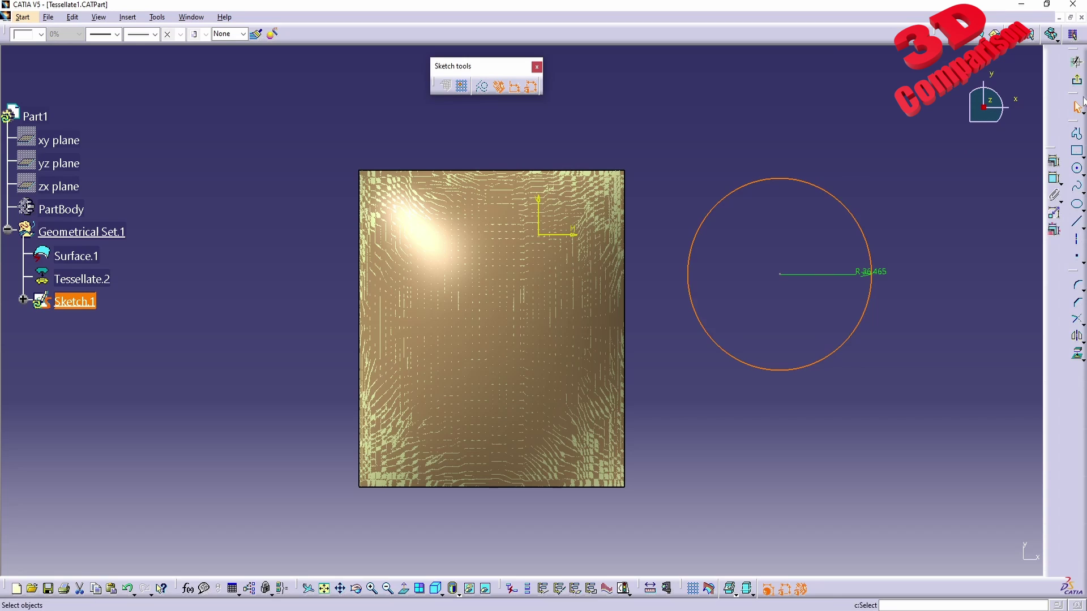
# Step: Pad the circle sketch 20 mm into a cylinder
pyautogui.click(1077, 61)
pyautogui.click(1077, 170)
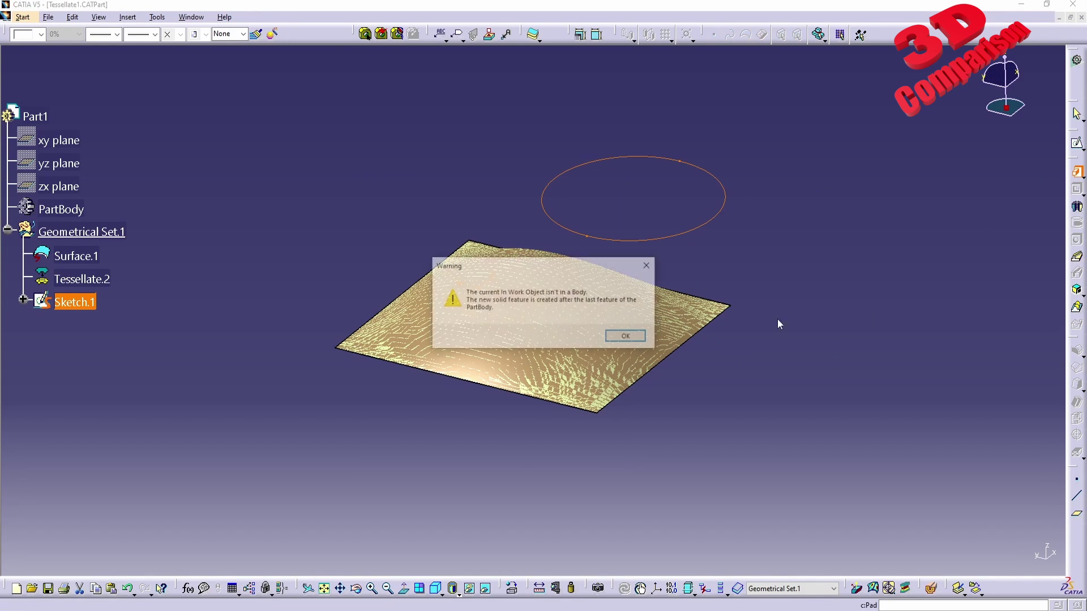
pyautogui.click(627, 337)
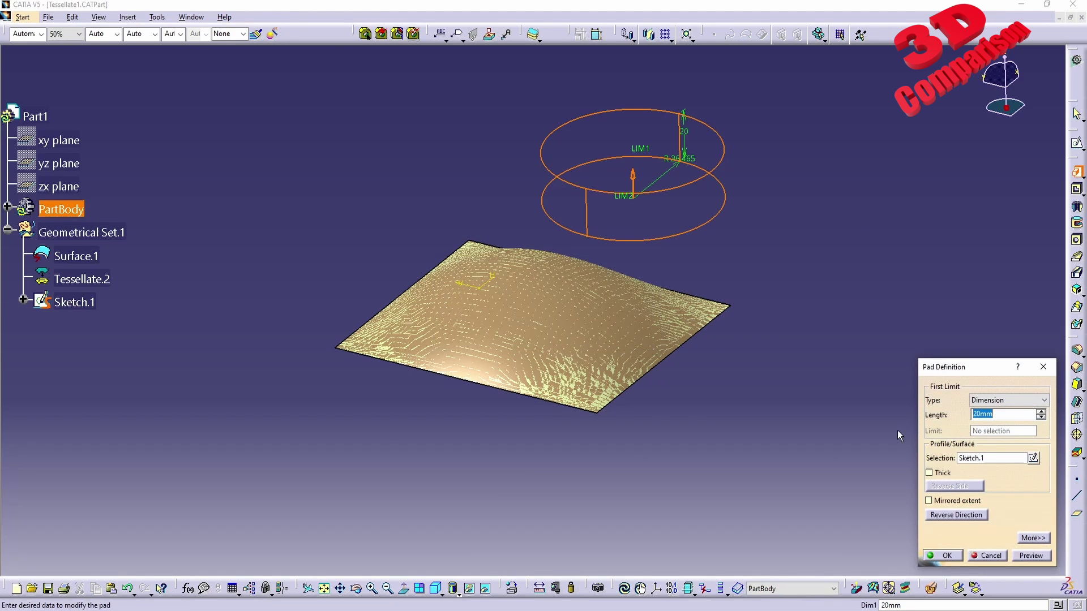
pyautogui.click(946, 555)
pyautogui.moveTo(743, 236); pyautogui.dragTo(320, 297, button='middle')
# Step: Switch back to the Digitized Shape Editor workbench
pyautogui.click(23, 17)
pyautogui.moveTo(68, 54)
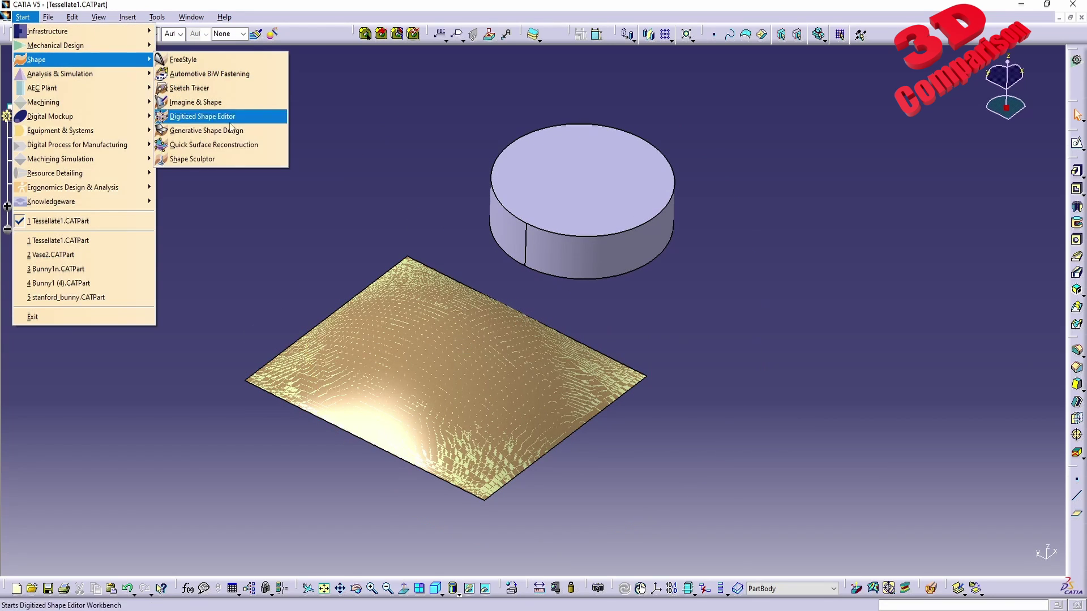
pyautogui.click(220, 162)
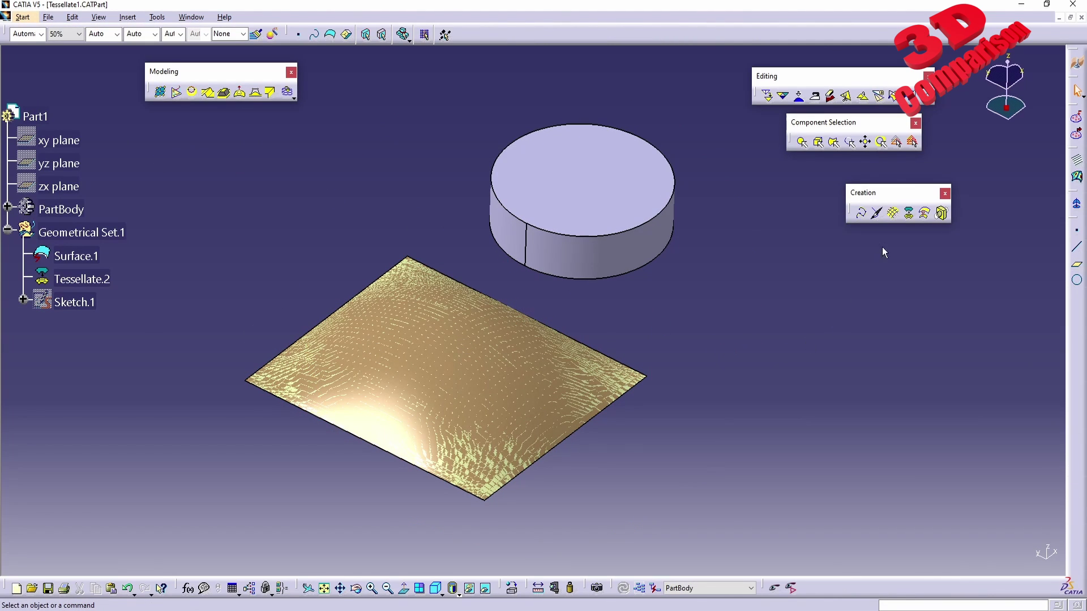
# Step: Tessellate the cylinder's top face with 0.01 mm sag and 1 mm step
pyautogui.click(908, 213)
pyautogui.moveTo(651, 303); pyautogui.dragTo(585, 296, button='middle')
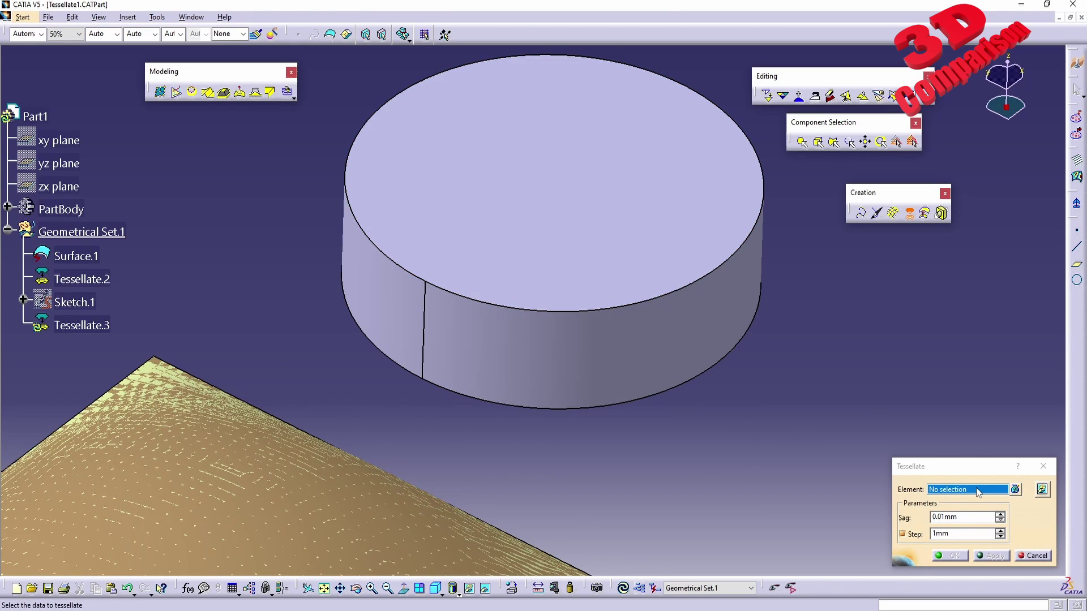
pyautogui.click(641, 279)
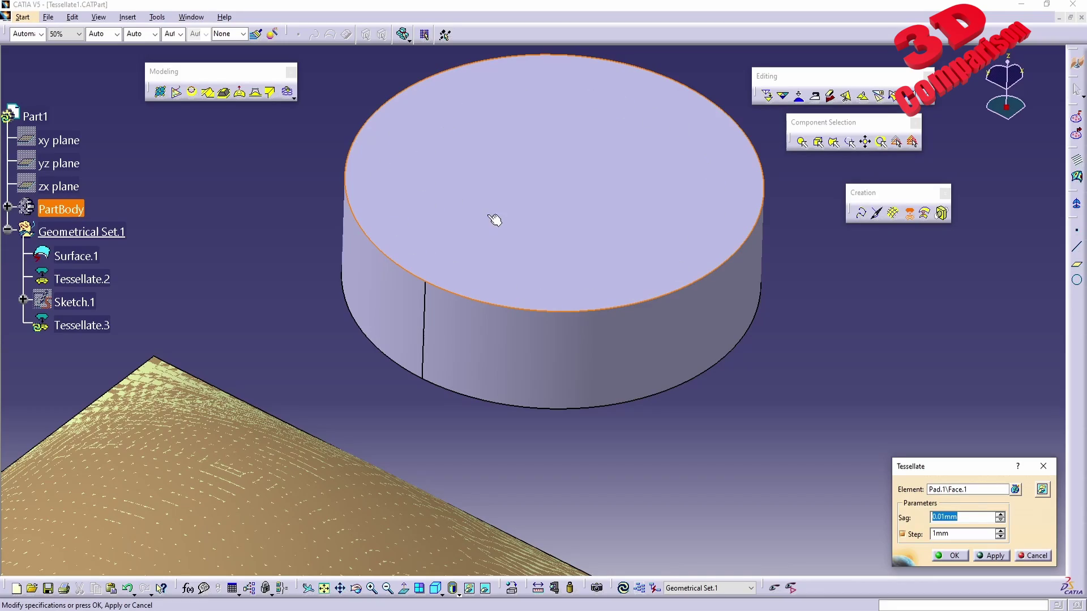
pyautogui.click(991, 555)
pyautogui.moveTo(666, 274); pyautogui.dragTo(636, 384, button='middle')
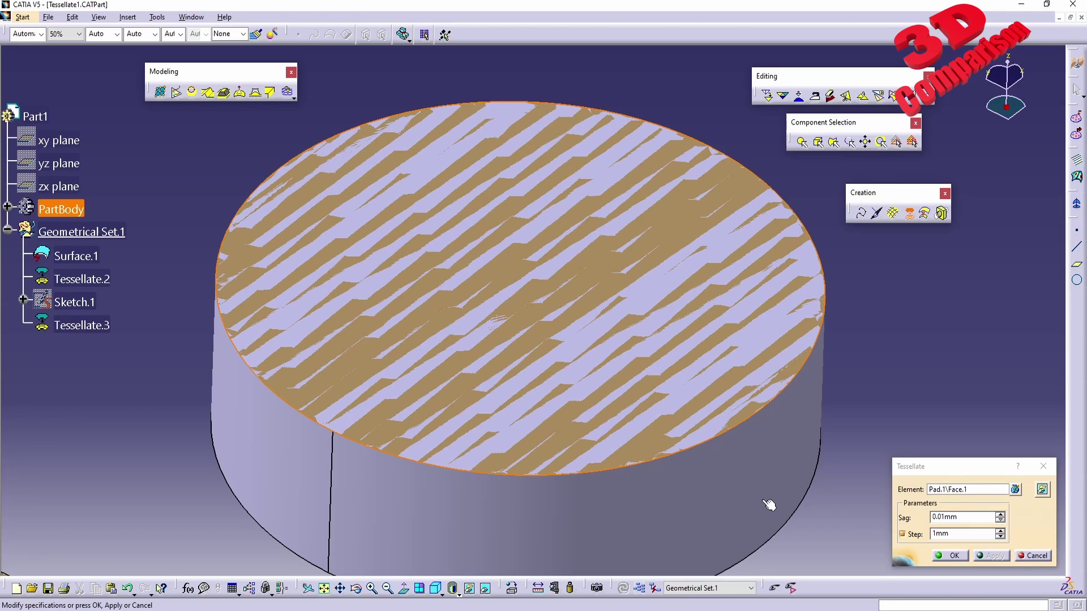
pyautogui.click(954, 556)
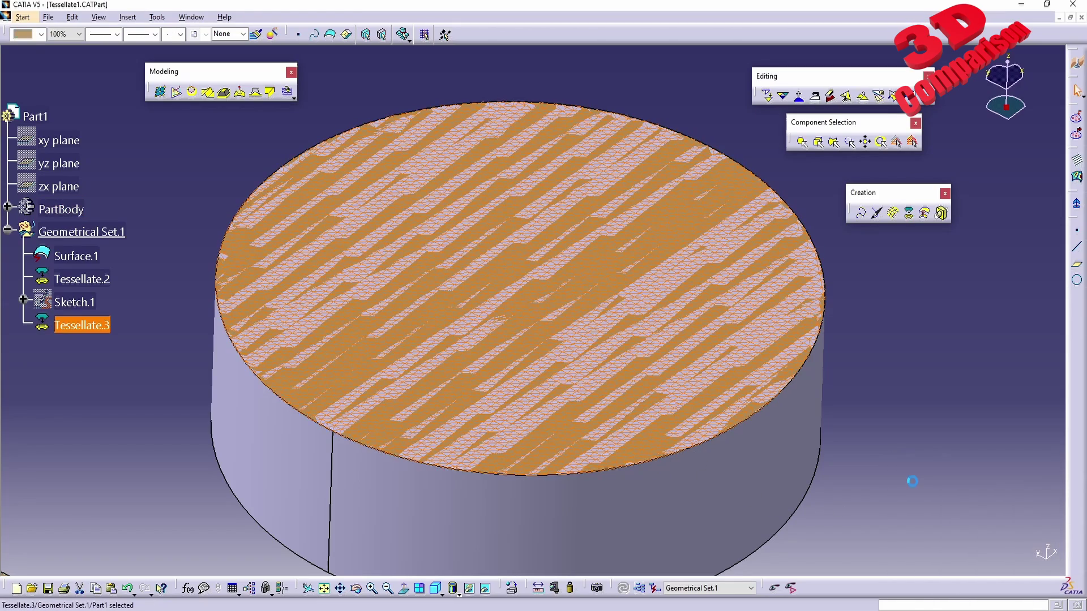
# Step: Hide Tessellate.3 and orbit to show the cylinder above the meshed dome
pyautogui.moveTo(653, 457); pyautogui.dragTo(615, 407, button='middle')
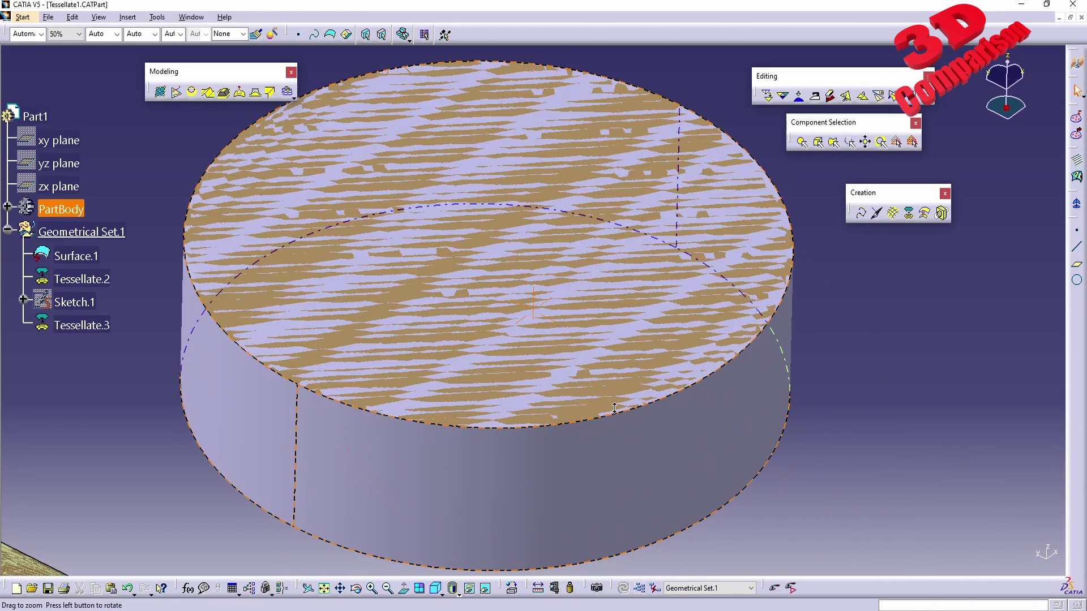
pyautogui.rightClick(81, 325)
pyautogui.click(122, 361)
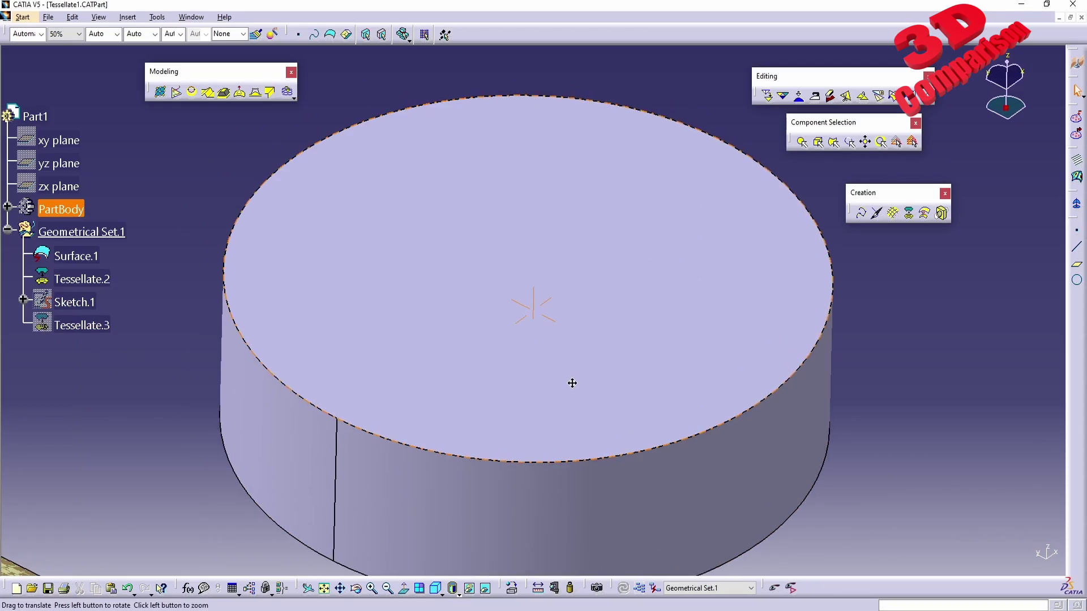
pyautogui.moveTo(573, 381); pyautogui.dragTo(465, 451, button='middle')
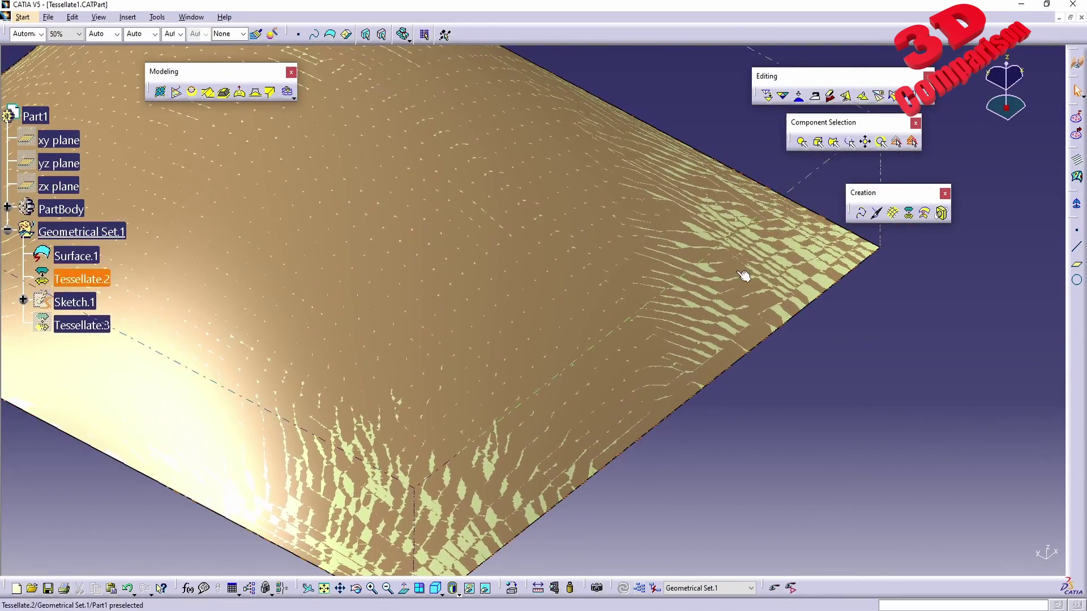
pyautogui.moveTo(555, 271); pyautogui.dragTo(576, 343, button='middle')
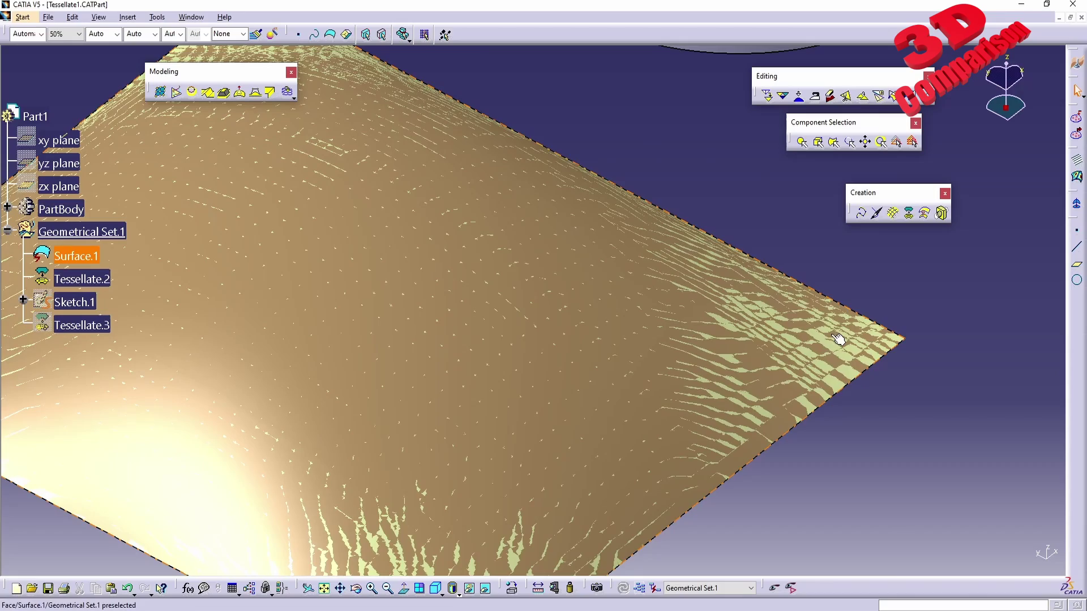
pyautogui.moveTo(553, 383); pyautogui.dragTo(553, 266, button='middle')
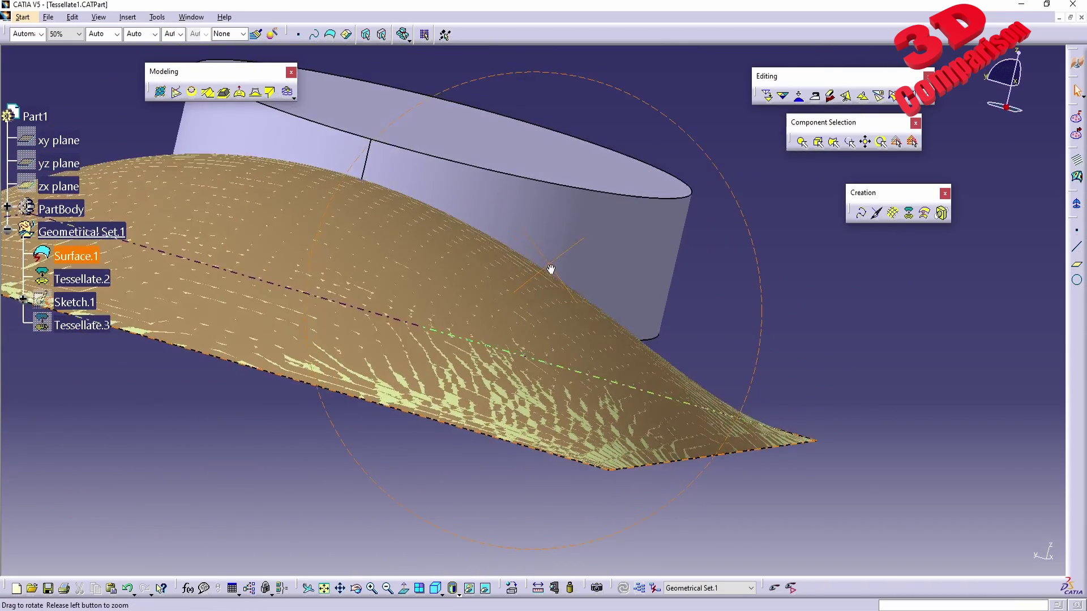
pyautogui.moveTo(364, 208)
pyautogui.mouseDown(button='middle')
pyautogui.moveTo(462, 305)
pyautogui.moveTo(463, 319)
pyautogui.mouseUp(button='middle')
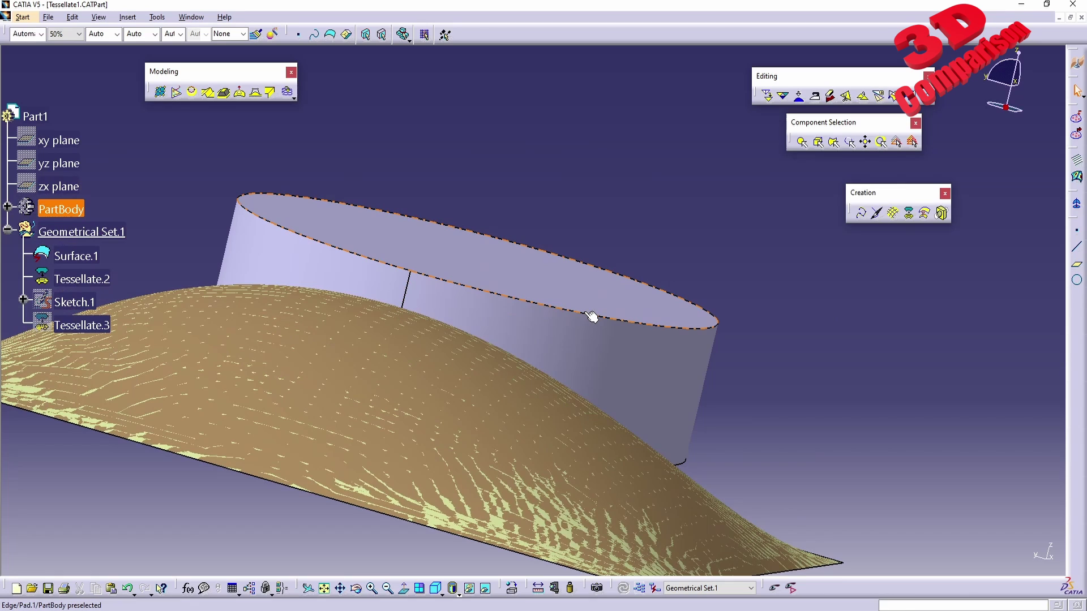
pyautogui.moveTo(591, 317); pyautogui.dragTo(505, 283, button='middle')
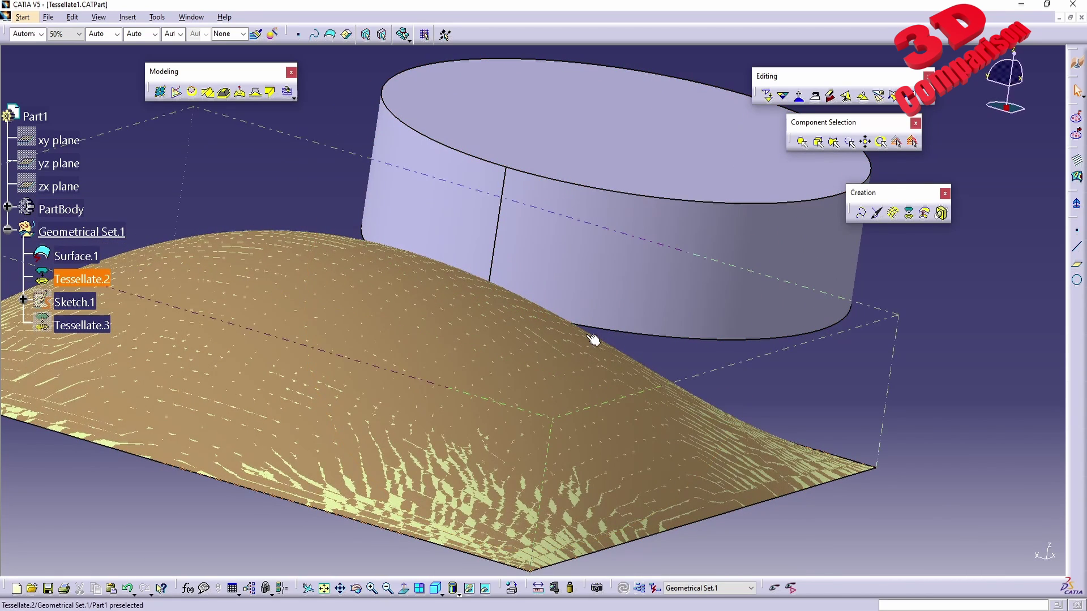
pyautogui.moveTo(643, 332); pyautogui.dragTo(589, 386, button='middle')
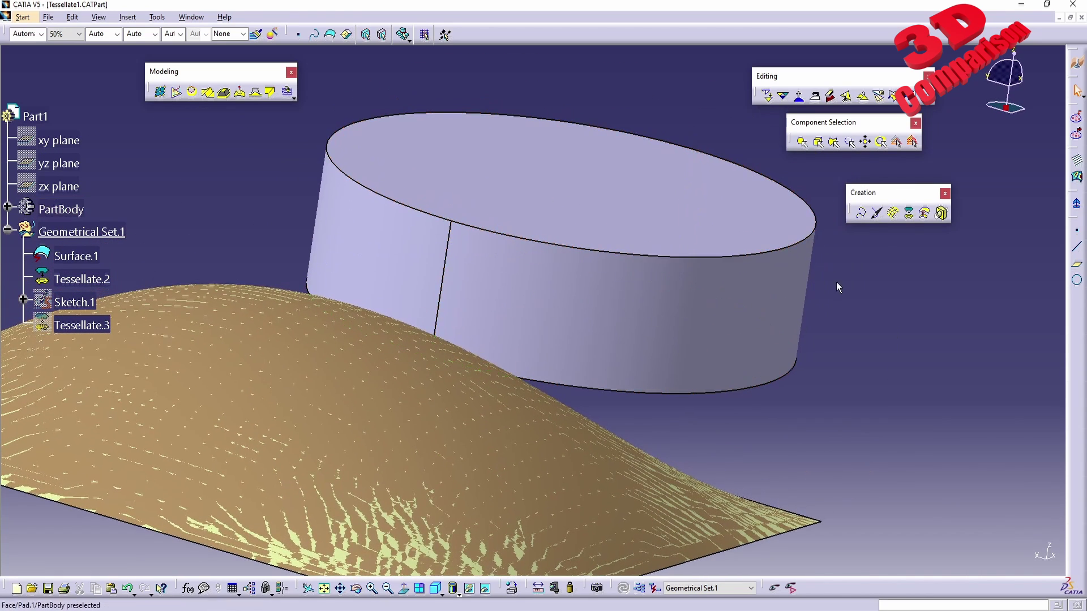
# Step: Tessellate the cylinder's side face and preview the mesh
pyautogui.click(910, 218)
pyautogui.click(676, 330)
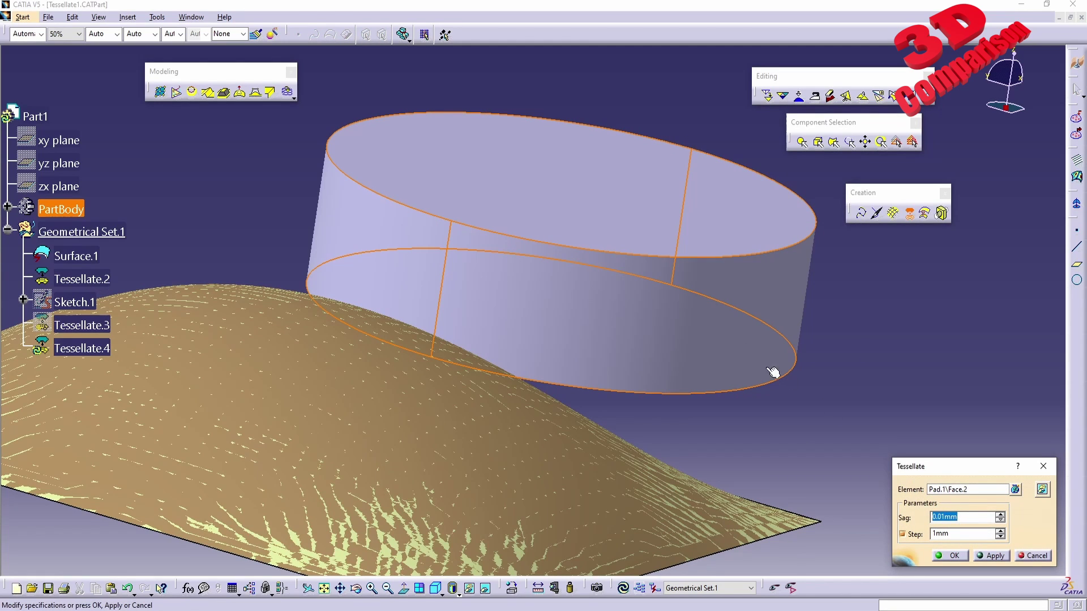
pyautogui.click(974, 490)
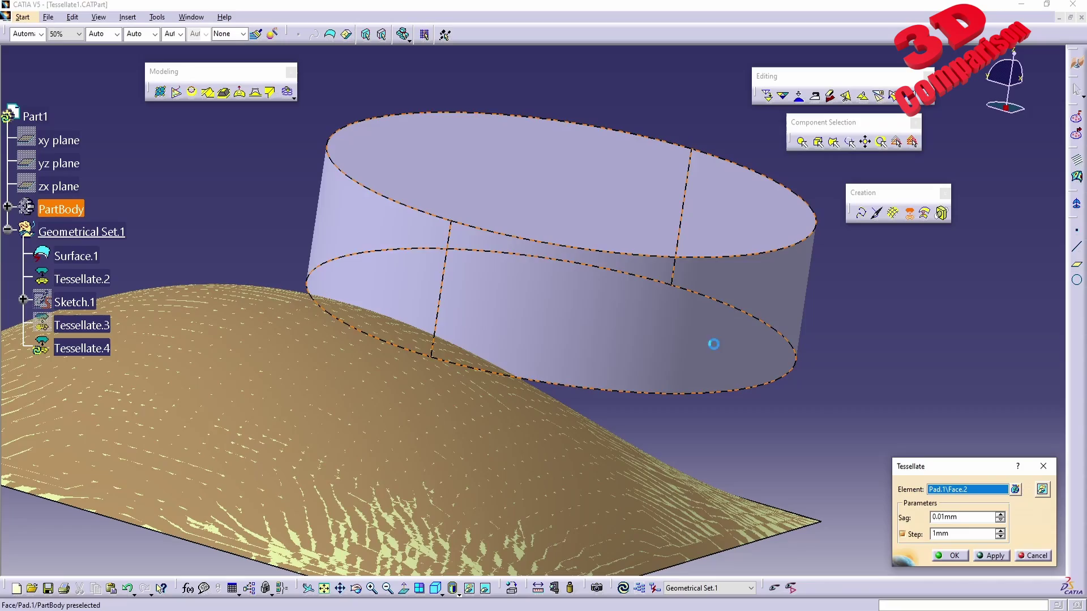
pyautogui.click(992, 555)
pyautogui.moveTo(679, 396); pyautogui.dragTo(605, 368, button='middle')
pyautogui.moveTo(490, 333); pyautogui.dragTo(560, 419, button='middle')
# Step: Add a second cylinder face, recompute, and confirm the mesh as Tessellate.4
pyautogui.click(505, 222)
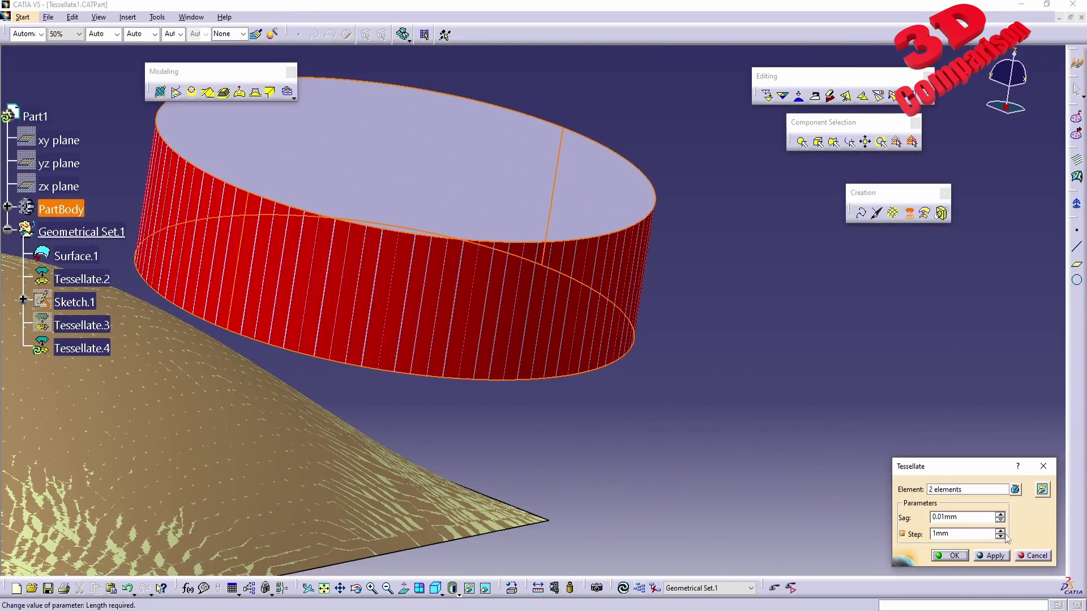
pyautogui.click(991, 555)
pyautogui.moveTo(605, 352); pyautogui.dragTo(791, 497, button='middle')
pyautogui.press('Return')
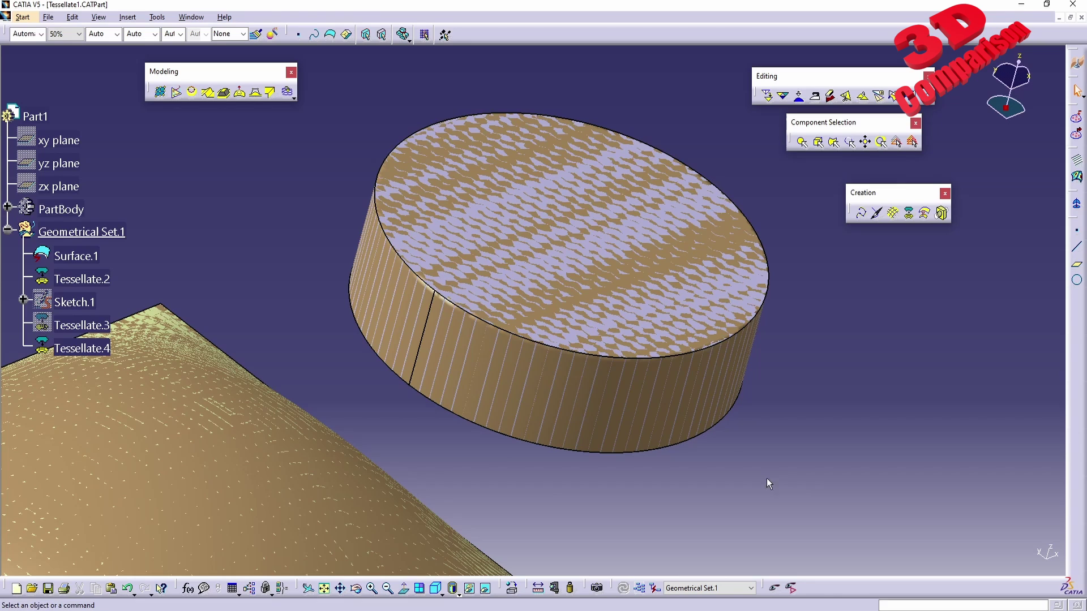
pyautogui.moveTo(477, 364); pyautogui.dragTo(497, 376, button='middle')
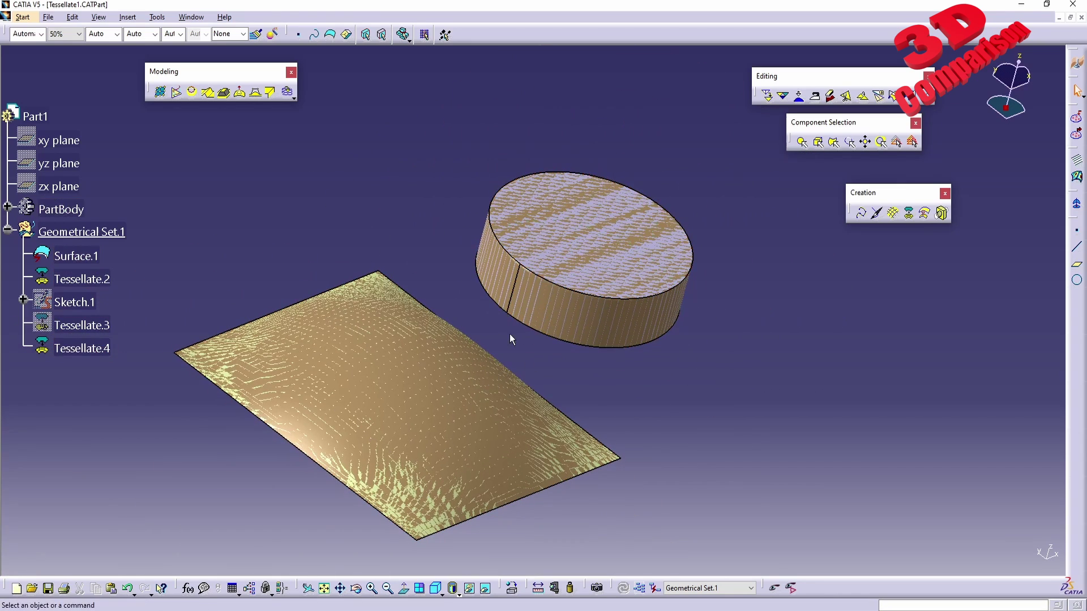
# Step: Switch to Imagine & Shape and create a subdivision sphere
pyautogui.click(19, 20)
pyautogui.moveTo(85, 59)
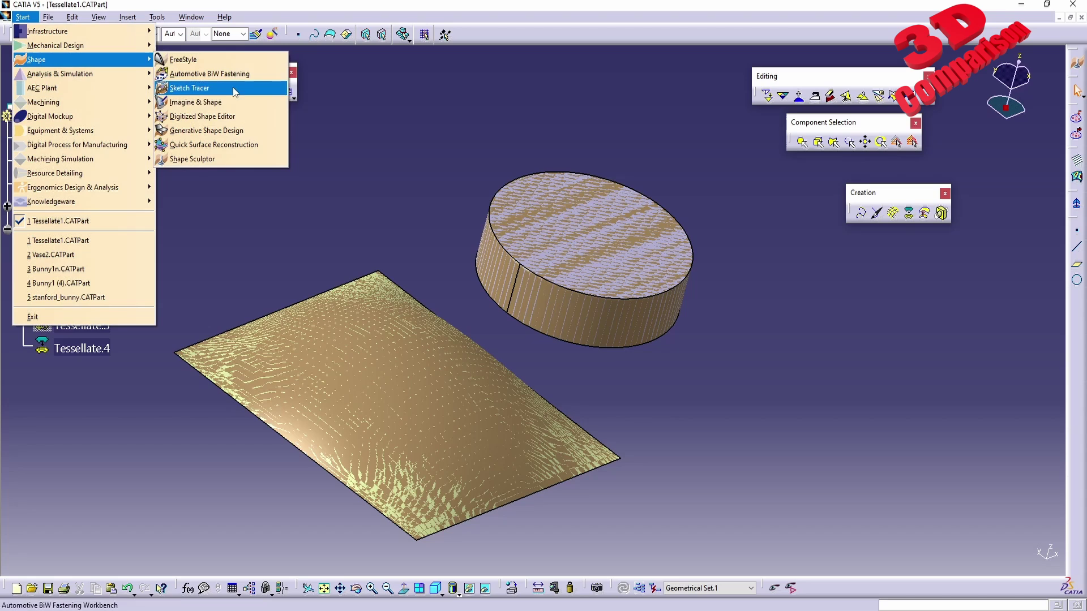
pyautogui.click(236, 109)
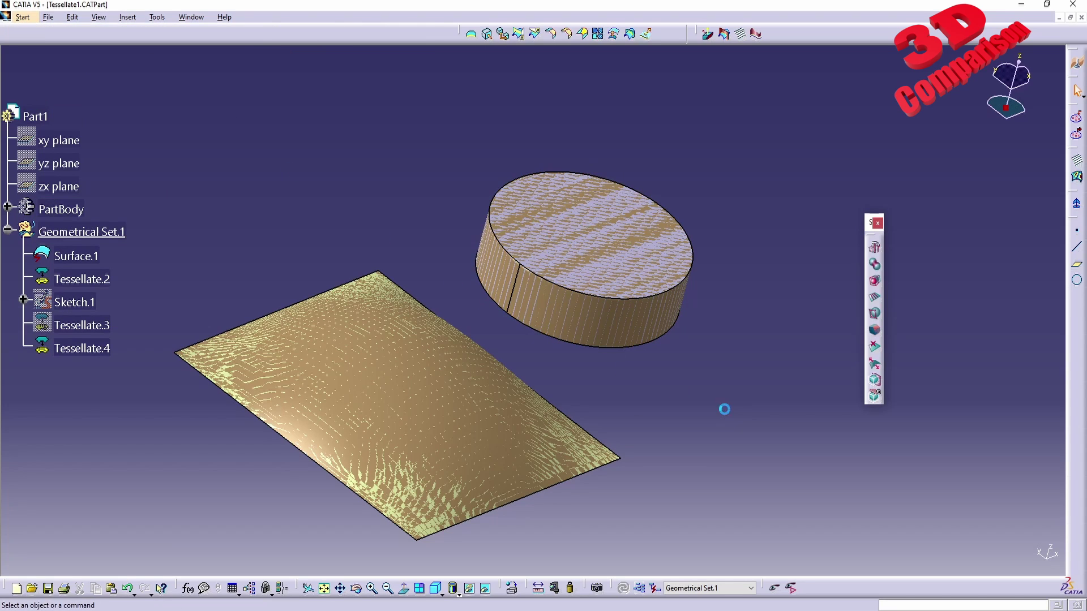
pyautogui.moveTo(723, 408); pyautogui.dragTo(561, 386, button='middle')
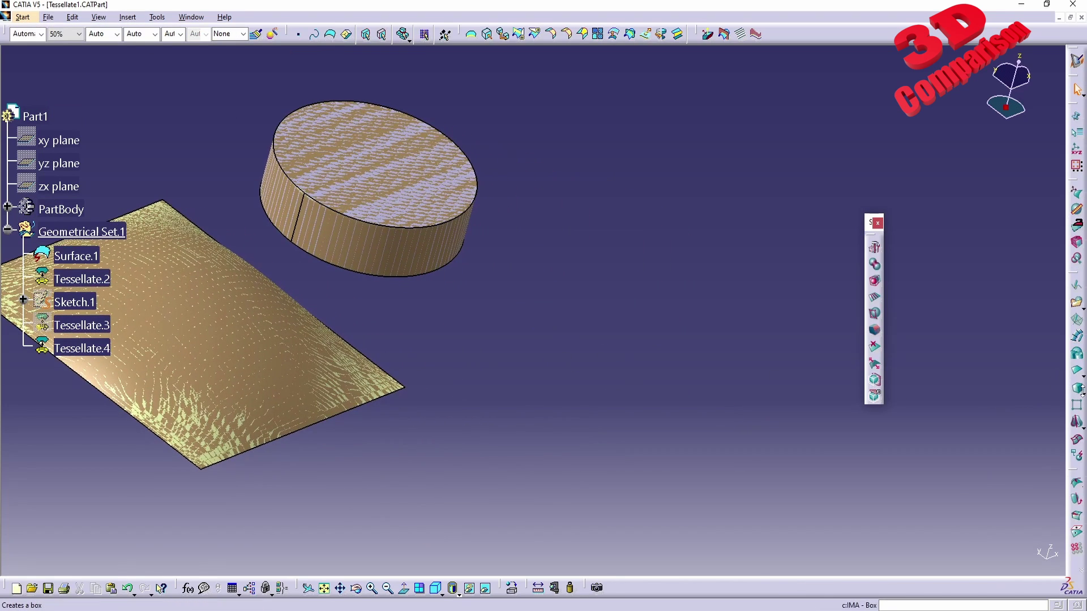
pyautogui.click(1082, 390)
pyautogui.click(1012, 403)
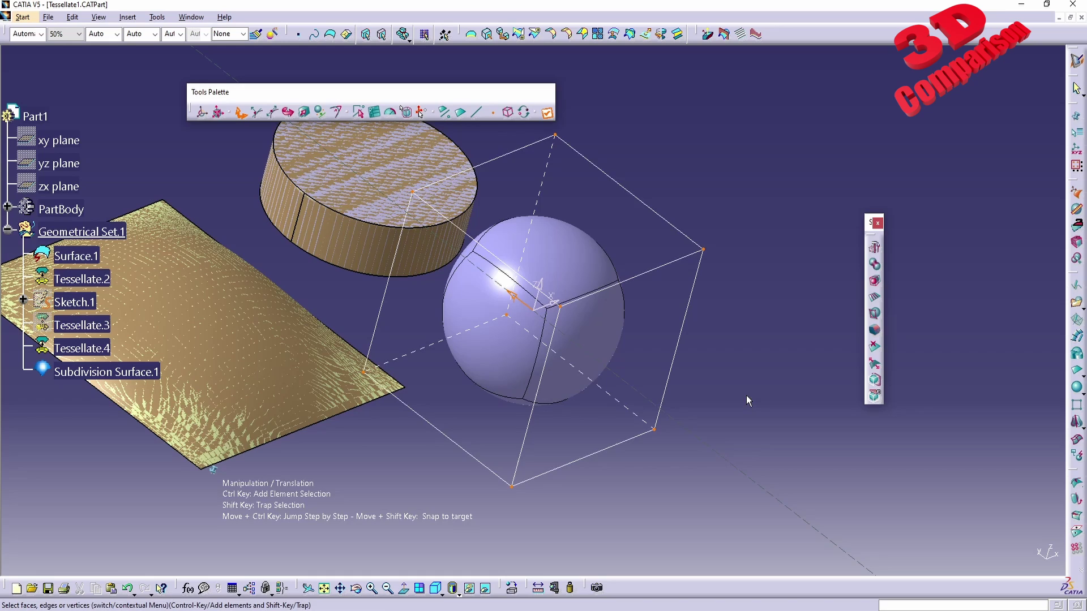
# Step: Add a subdivision box and finish editing it
pyautogui.moveTo(746, 395); pyautogui.dragTo(698, 384, button='middle')
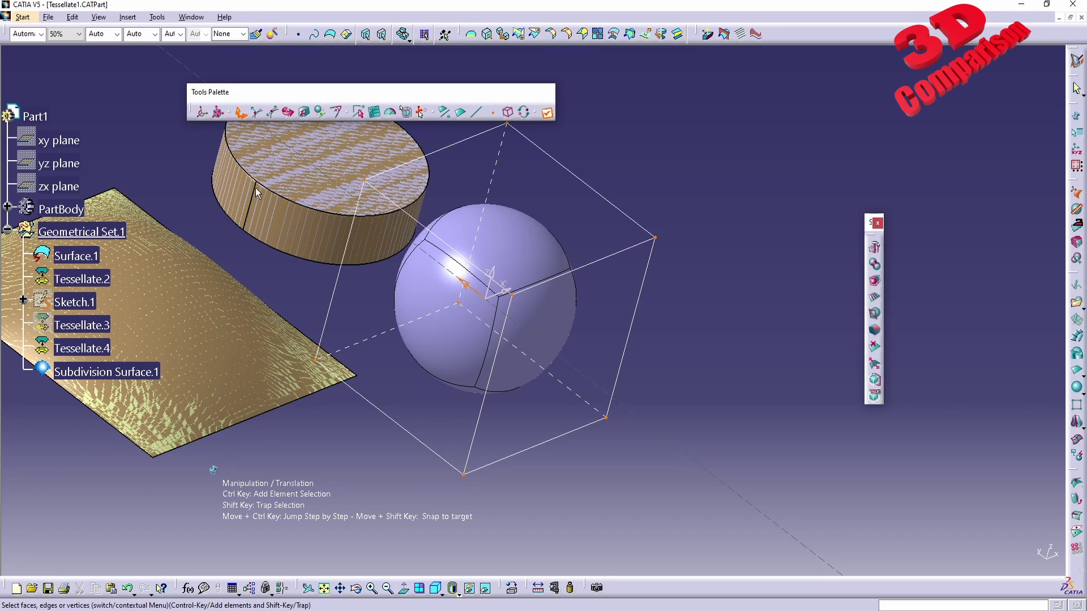
pyautogui.click(1082, 390)
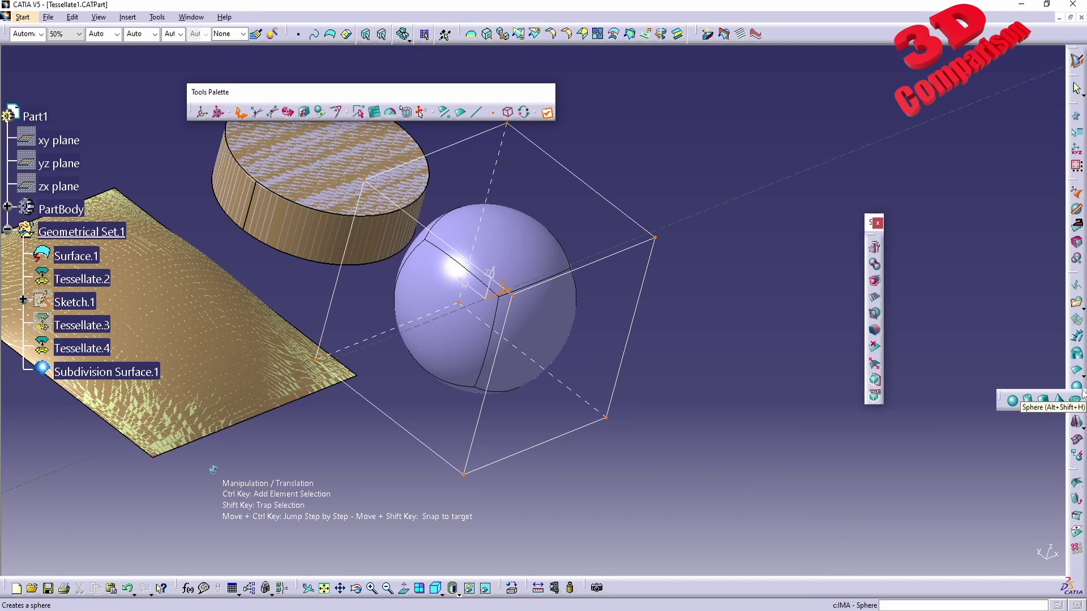
pyautogui.click(1043, 400)
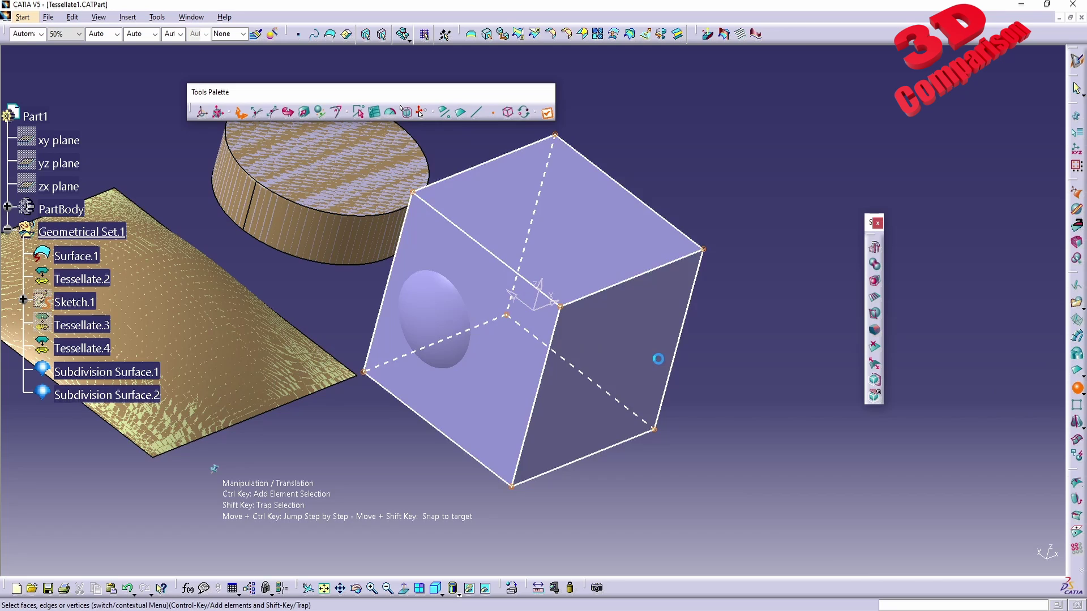
pyautogui.moveTo(343, 244); pyautogui.dragTo(603, 405, button='middle')
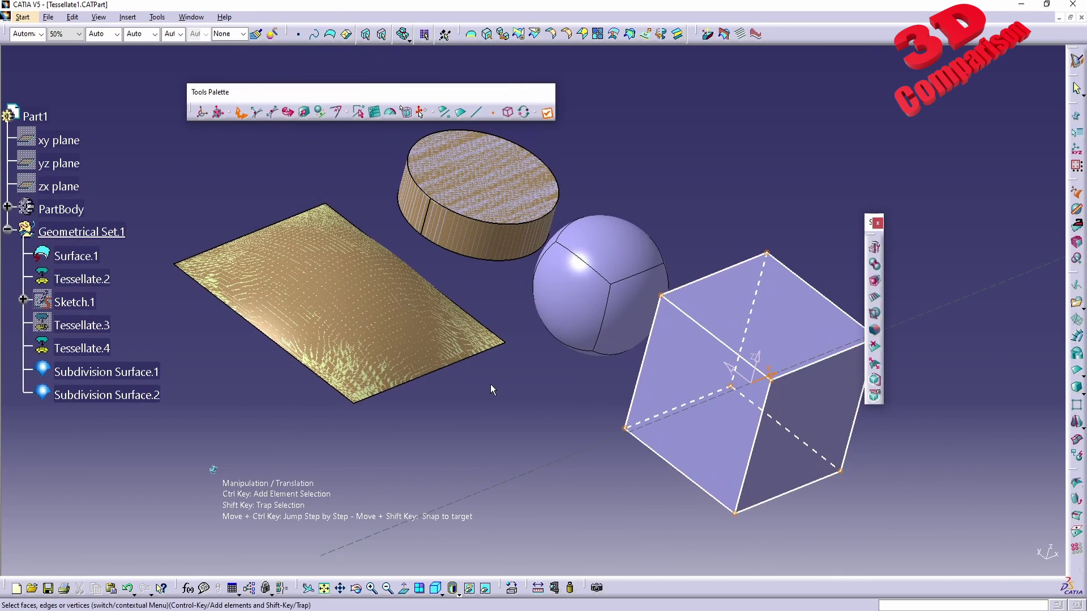
pyautogui.click(534, 419)
# Step: Switch back to the Digitized Shape Editor workbench
pyautogui.click(23, 17)
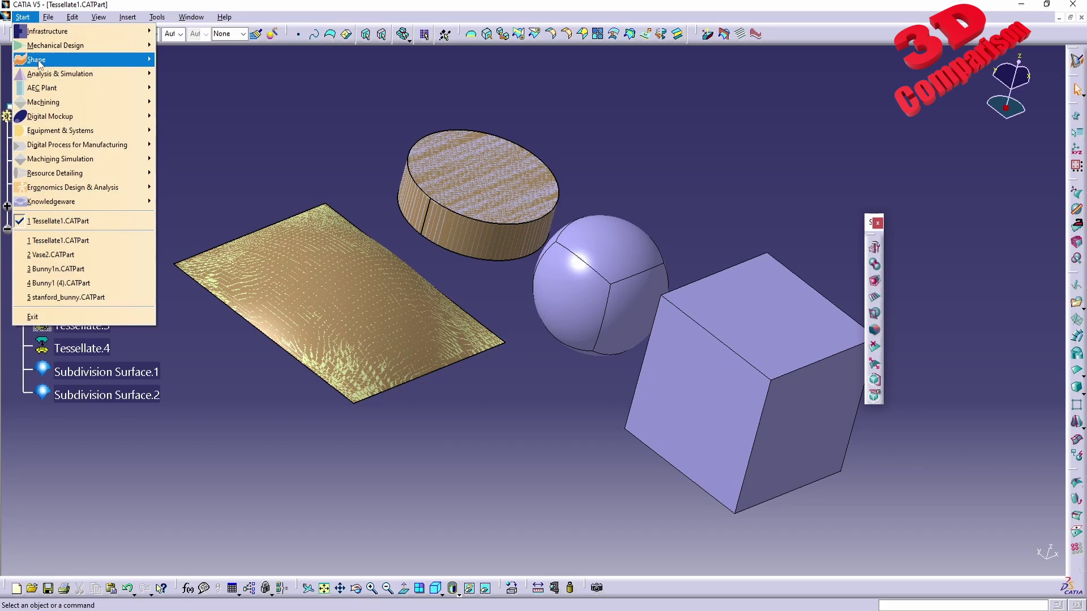
pyautogui.moveTo(38, 62)
pyautogui.click(220, 159)
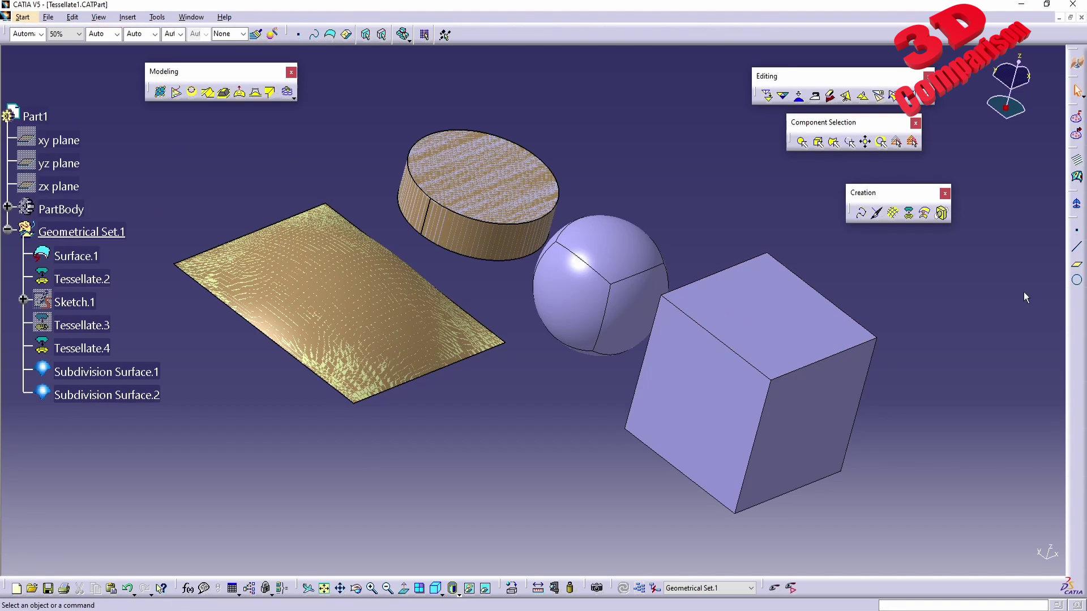
# Step: Tessellate Subdivision Surface.1, the sphere, and confirm it as Tessellate.5
pyautogui.click(909, 213)
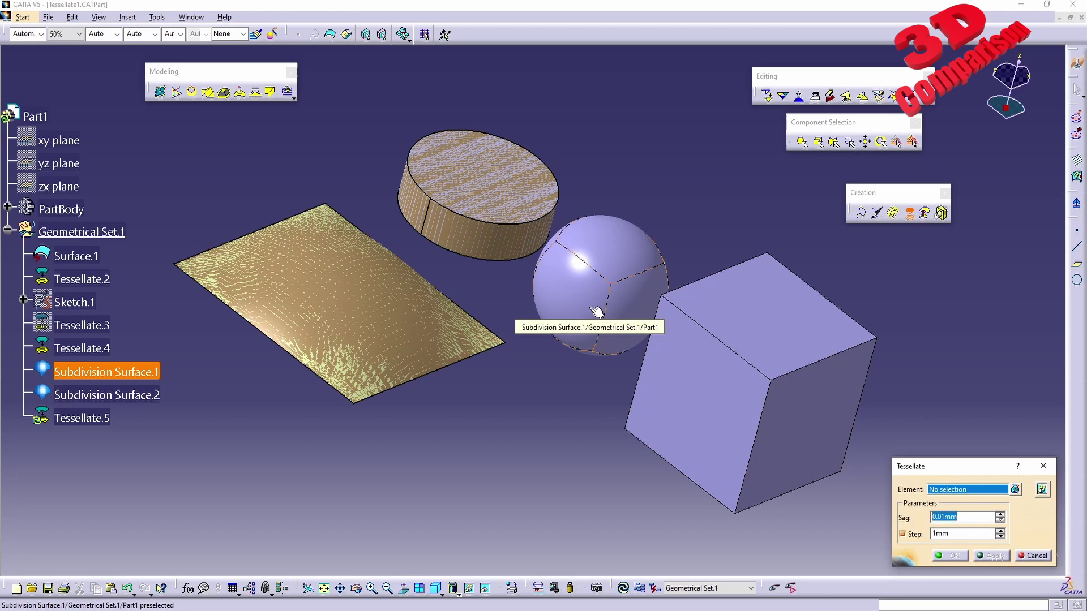
pyautogui.click(124, 372)
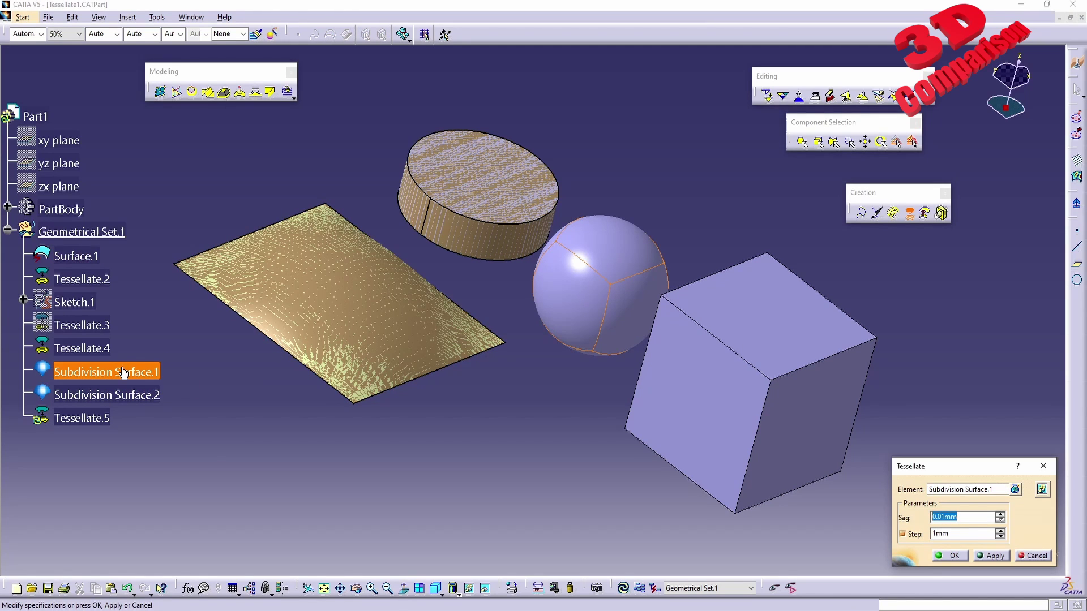
pyautogui.click(991, 556)
pyautogui.moveTo(554, 233); pyautogui.dragTo(508, 361, button='middle')
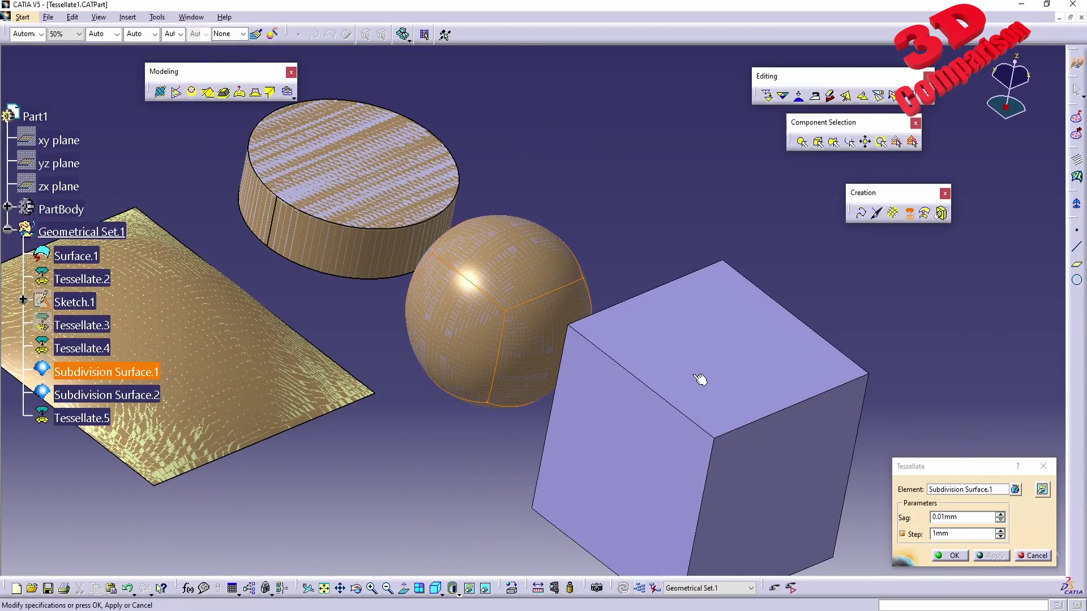
pyautogui.click(951, 556)
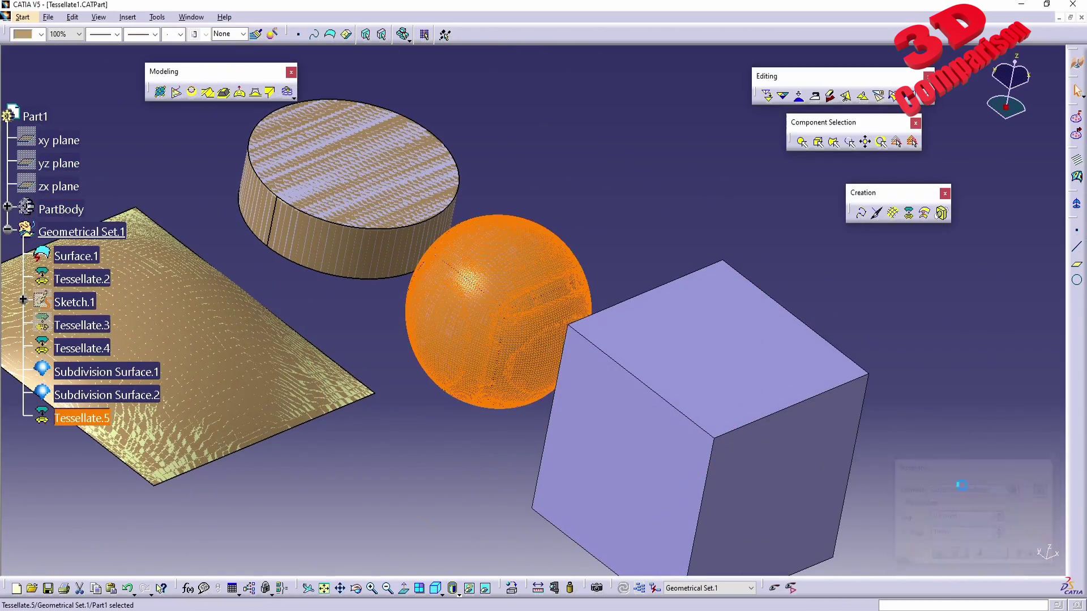
# Step: Preview a tessellation of Subdivision Surface.2, the cube, and rotate to check it
pyautogui.click(910, 213)
pyautogui.click(763, 322)
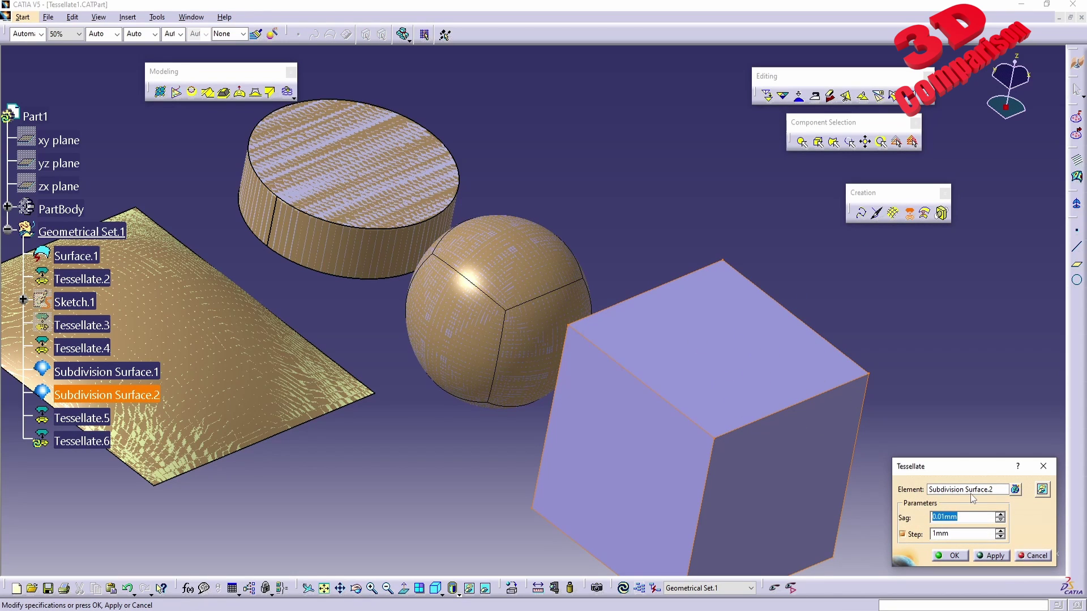
pyautogui.click(993, 557)
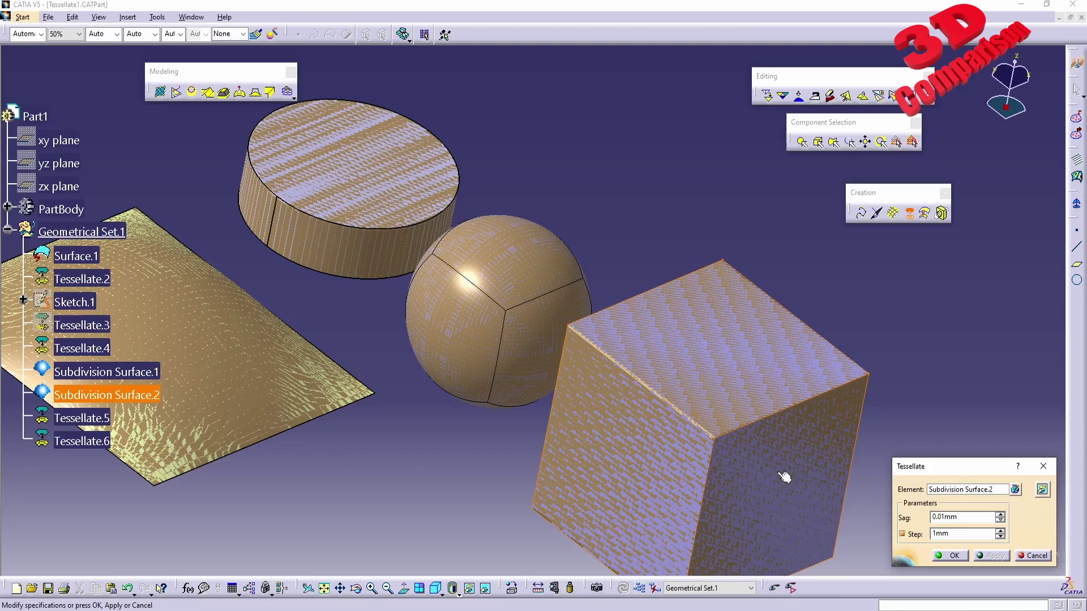
pyautogui.moveTo(783, 478); pyautogui.dragTo(648, 416, button='middle')
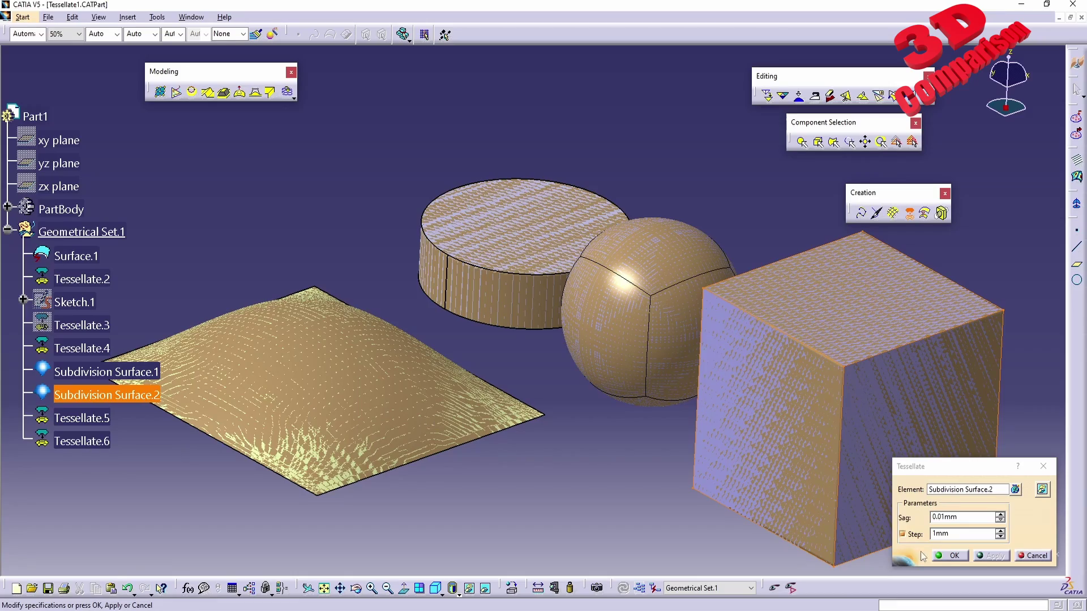
# Step: Confirm Tessellate.6 on the cube and view the scene from a new angle
pyautogui.click(951, 556)
pyautogui.moveTo(514, 444); pyautogui.dragTo(668, 462, button='middle')
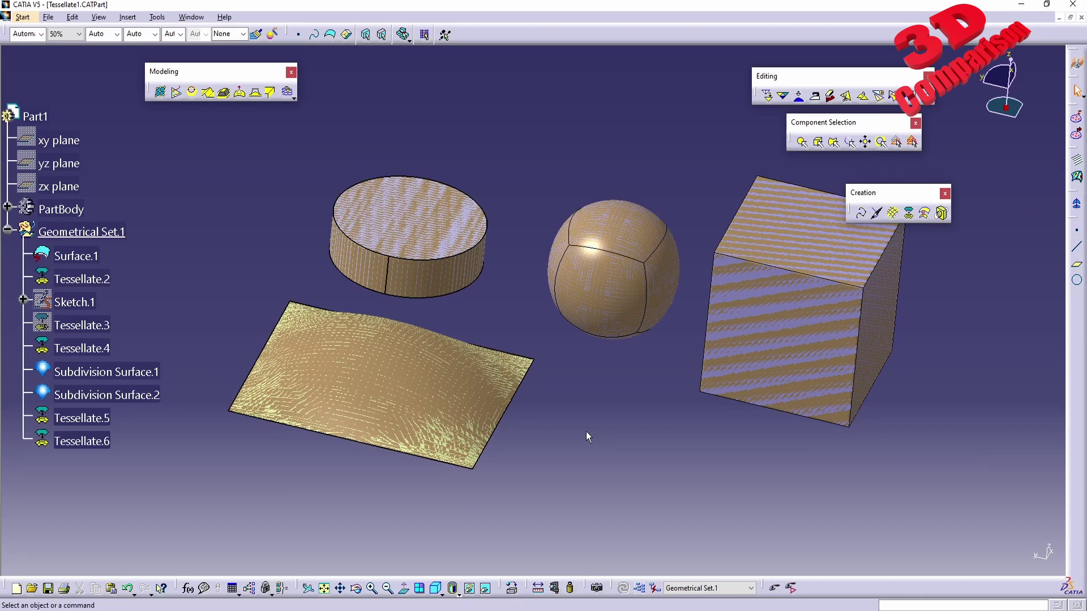
pyautogui.moveTo(586, 431); pyautogui.dragTo(598, 369, button='middle')
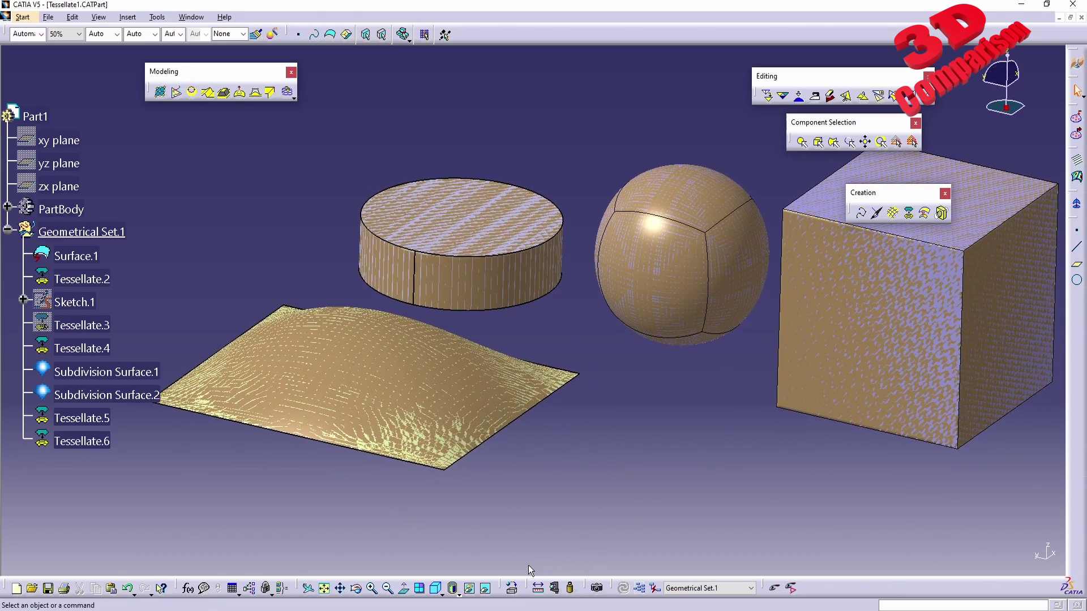
# Step: Box-select objects around the scene, including below the cube, to inspect the finished meshes
pyautogui.moveTo(528, 566); pyautogui.dragTo(22, 356)
pyautogui.moveTo(571, 50); pyautogui.dragTo(7, 348)
pyautogui.moveTo(610, 564); pyautogui.dragTo(1059, 333)
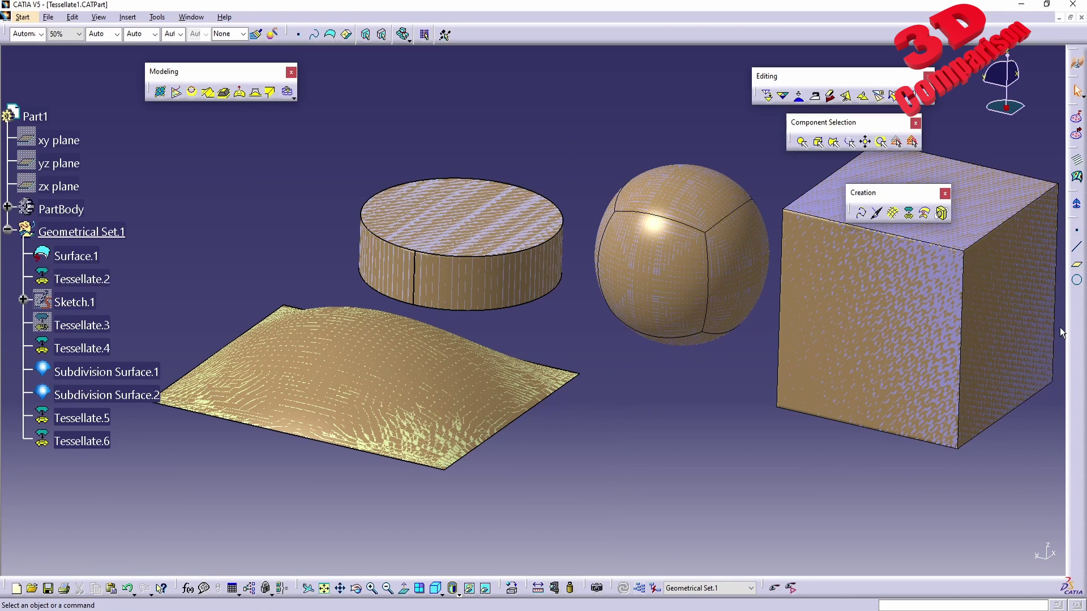